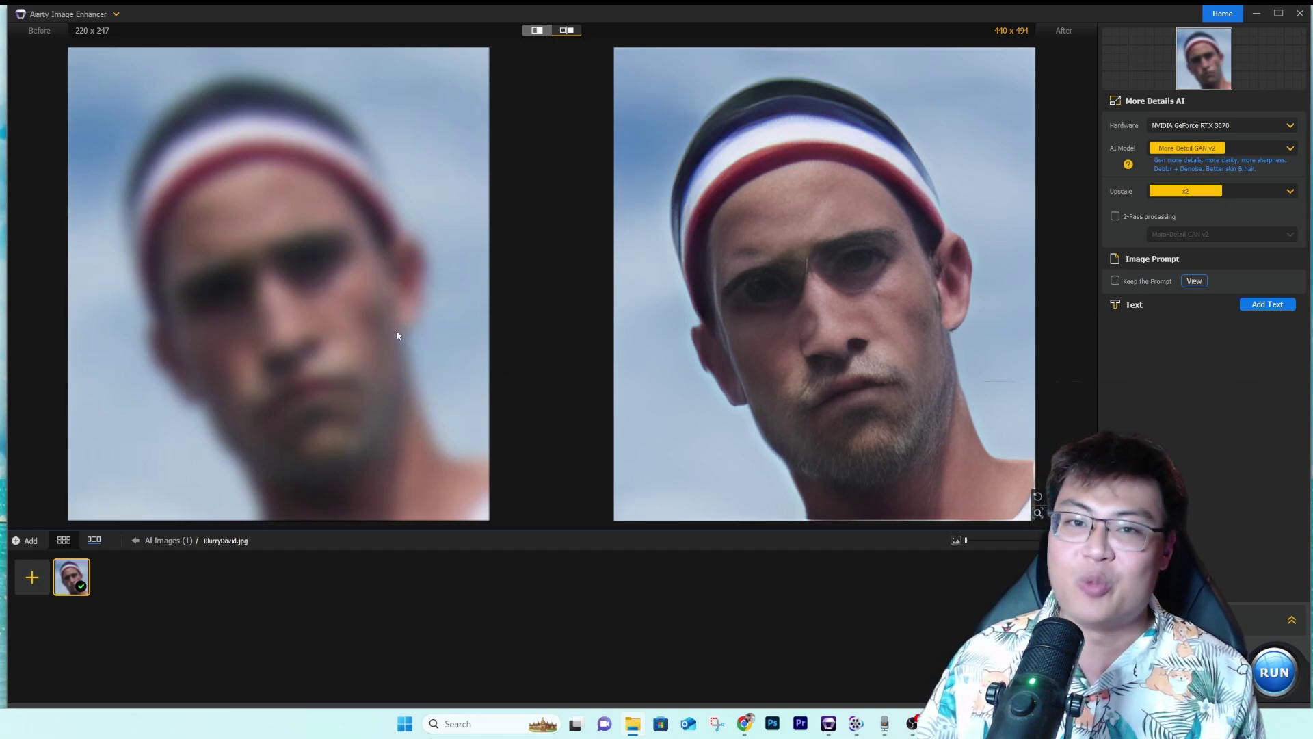
pyautogui.scroll(-2, 784, 320)
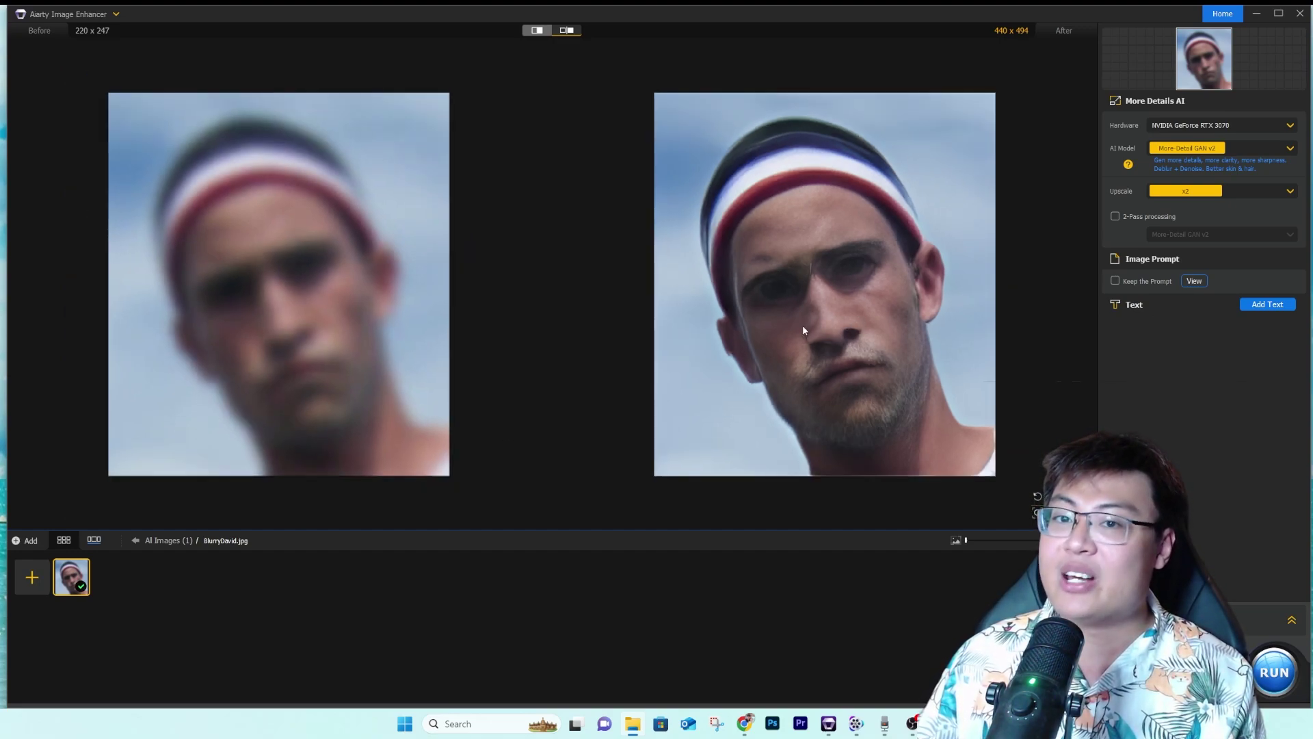
pyautogui.scroll(-1, 779, 332)
pyautogui.scroll(2, 759, 328)
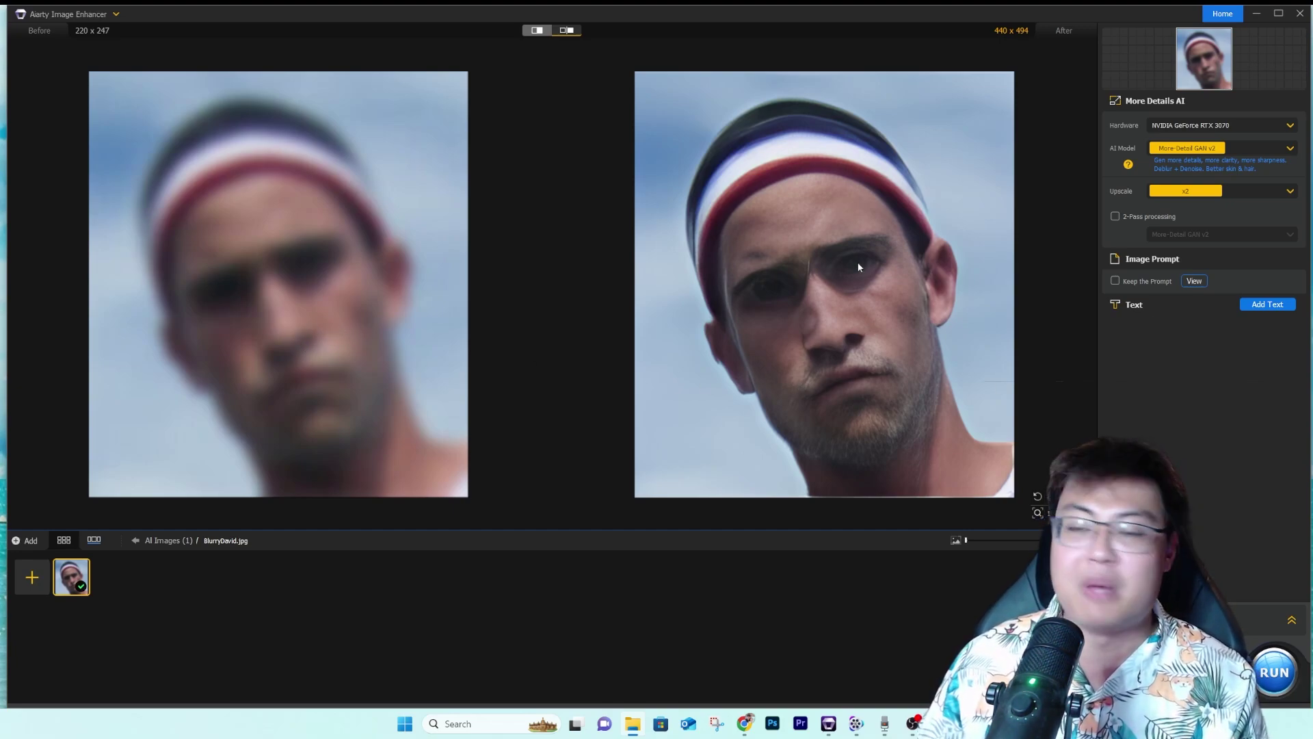
pyautogui.scroll(3, 865, 335)
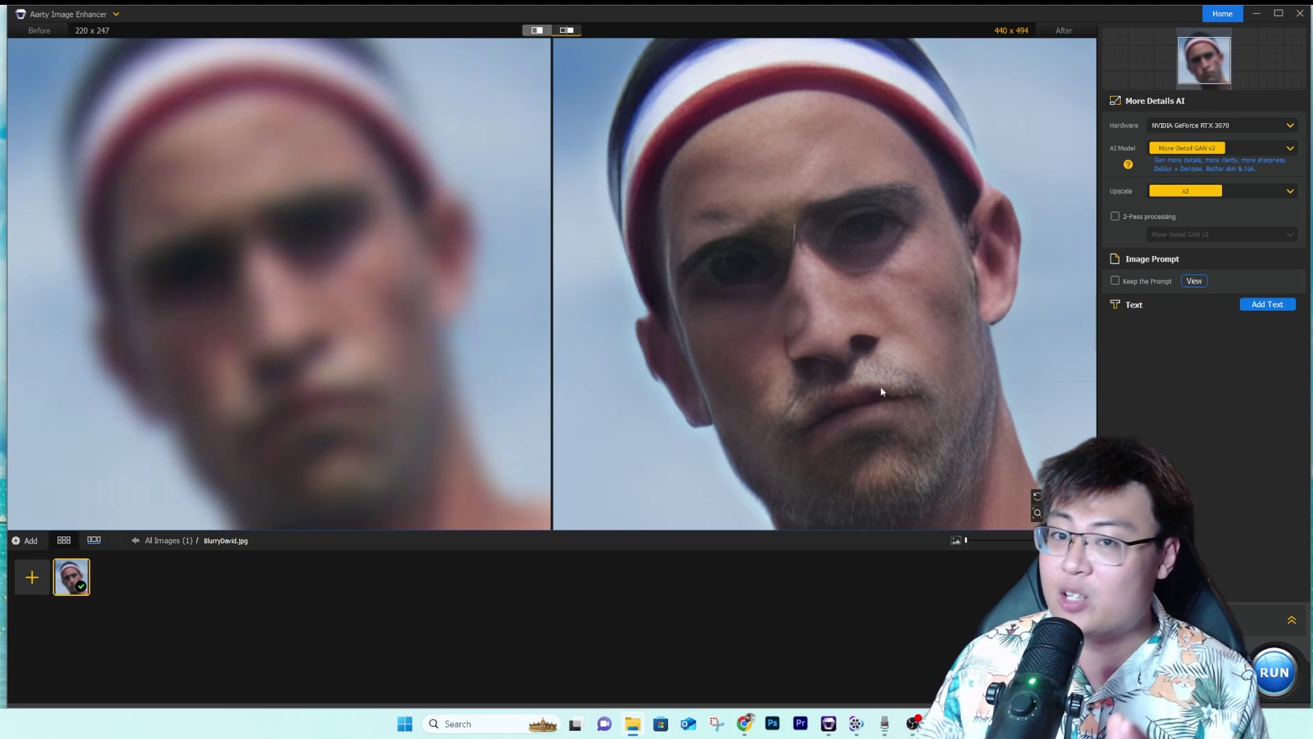
pyautogui.scroll(-3, 829, 329)
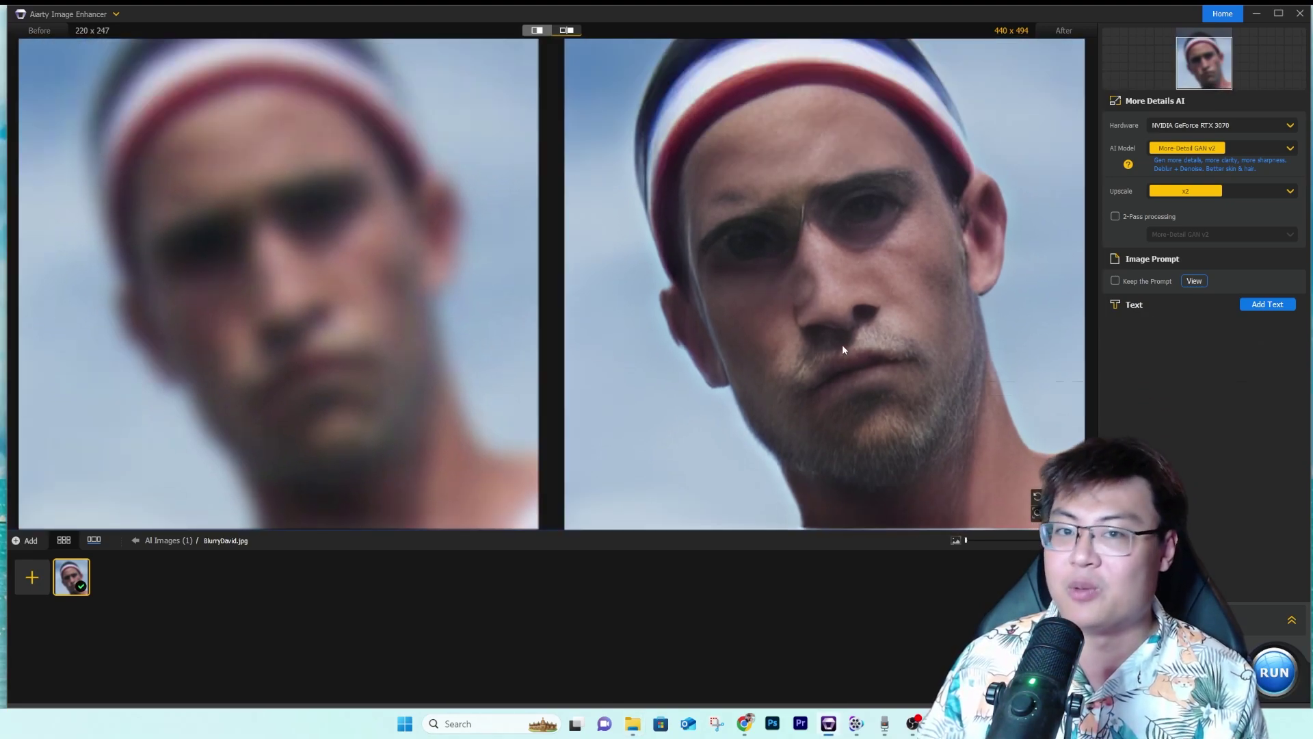
pyautogui.scroll(1, 829, 395)
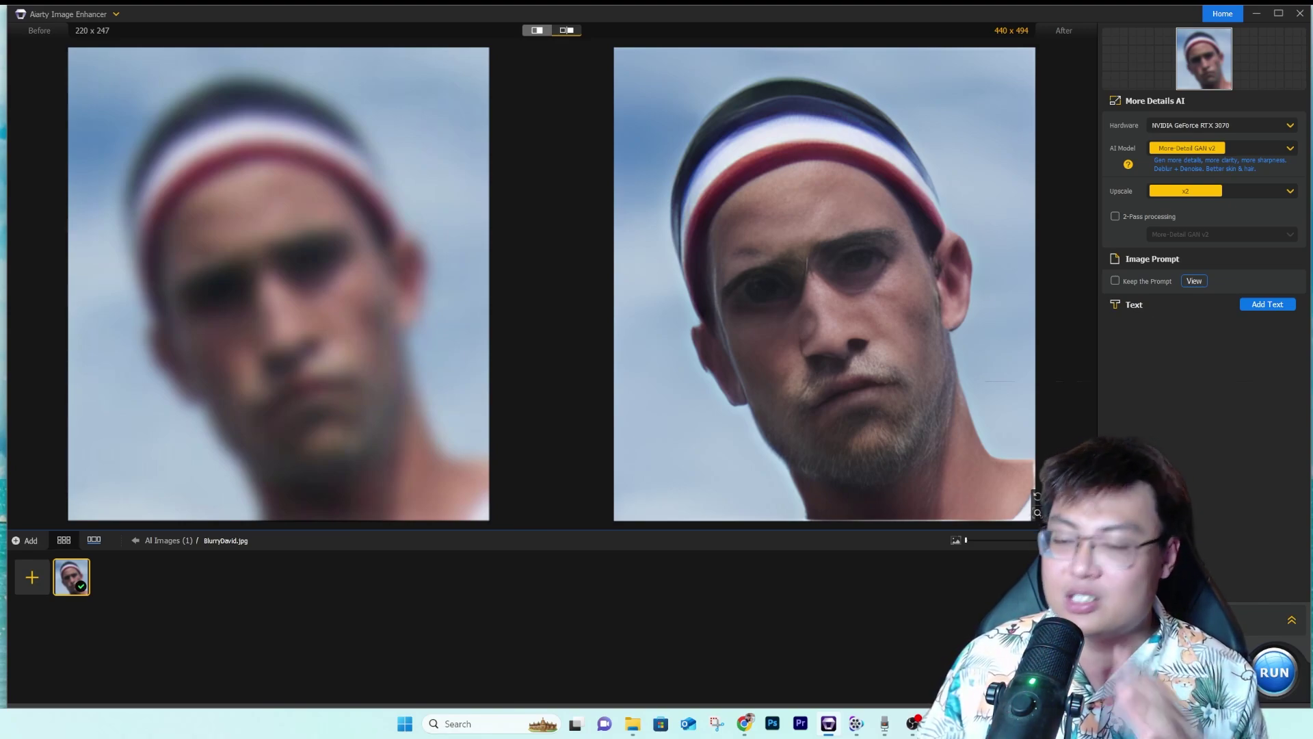
pyautogui.click(1204, 149)
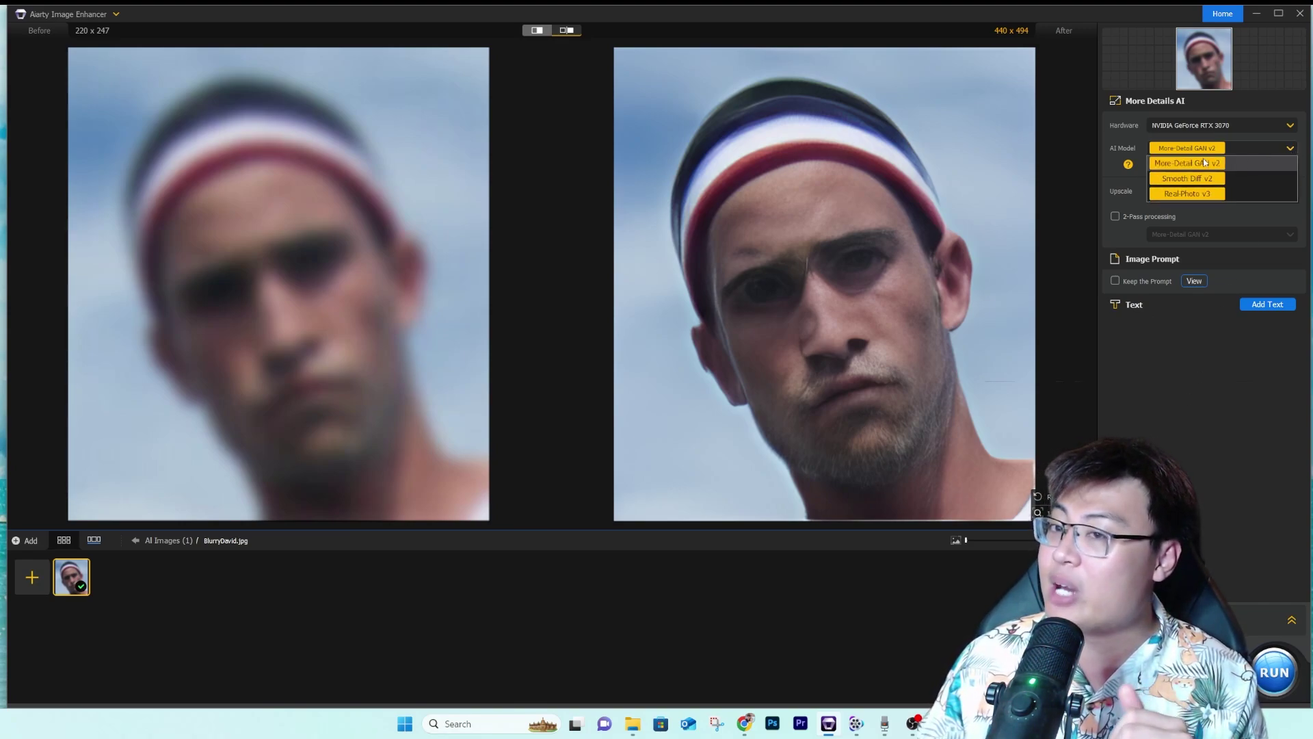
pyautogui.click(1187, 194)
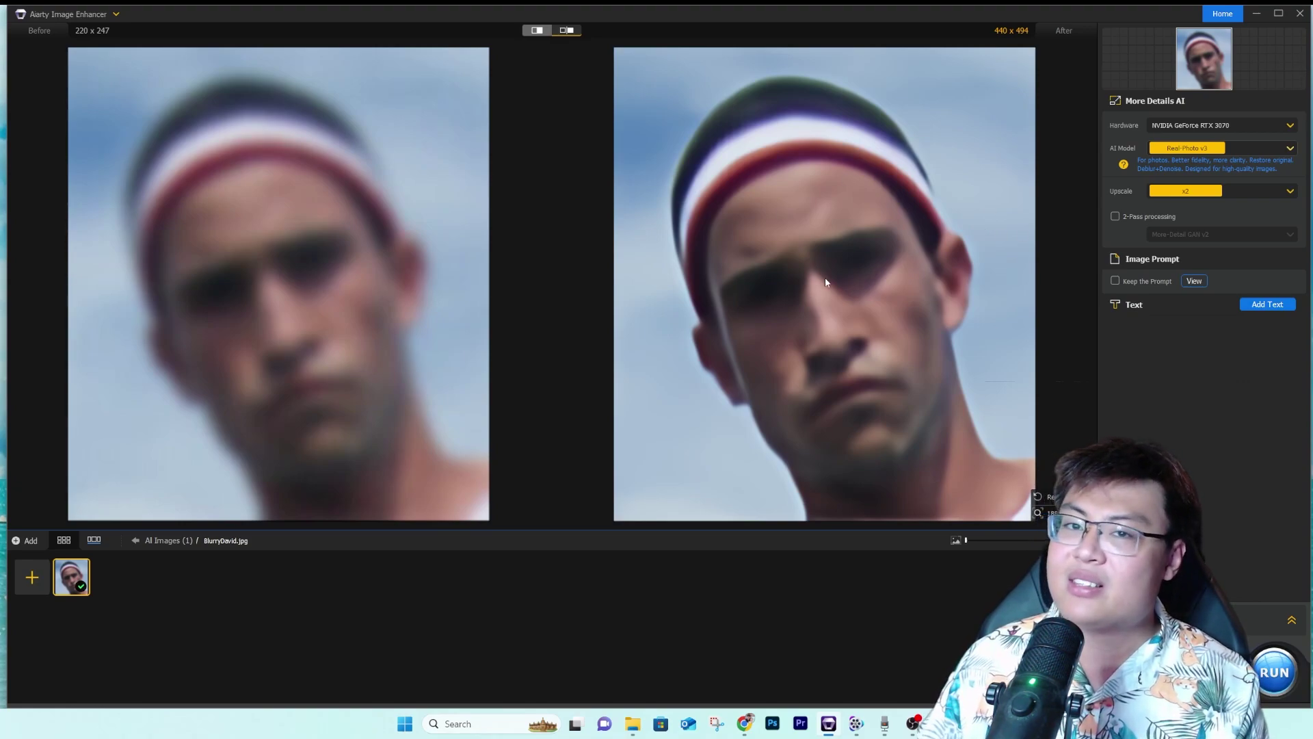
pyautogui.scroll(2, 851, 269)
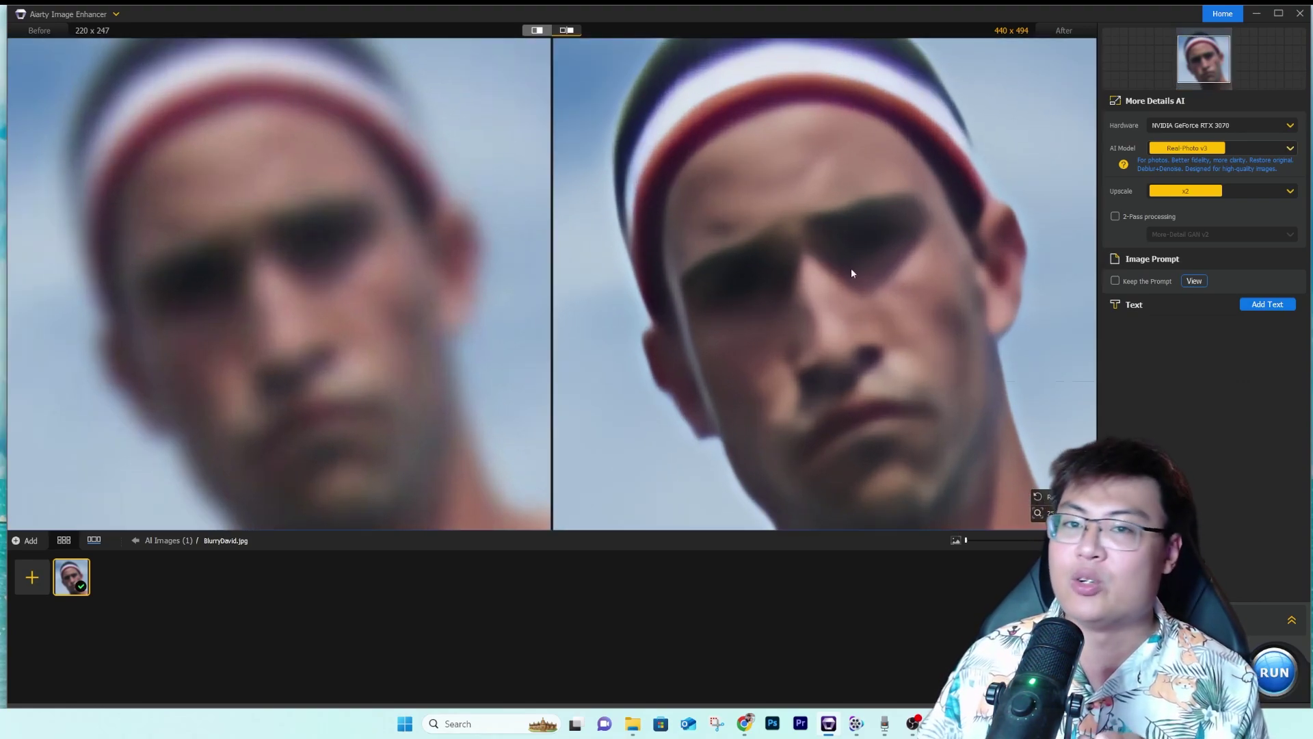
pyautogui.scroll(-3, 843, 300)
pyautogui.click(1290, 148)
pyautogui.click(1203, 177)
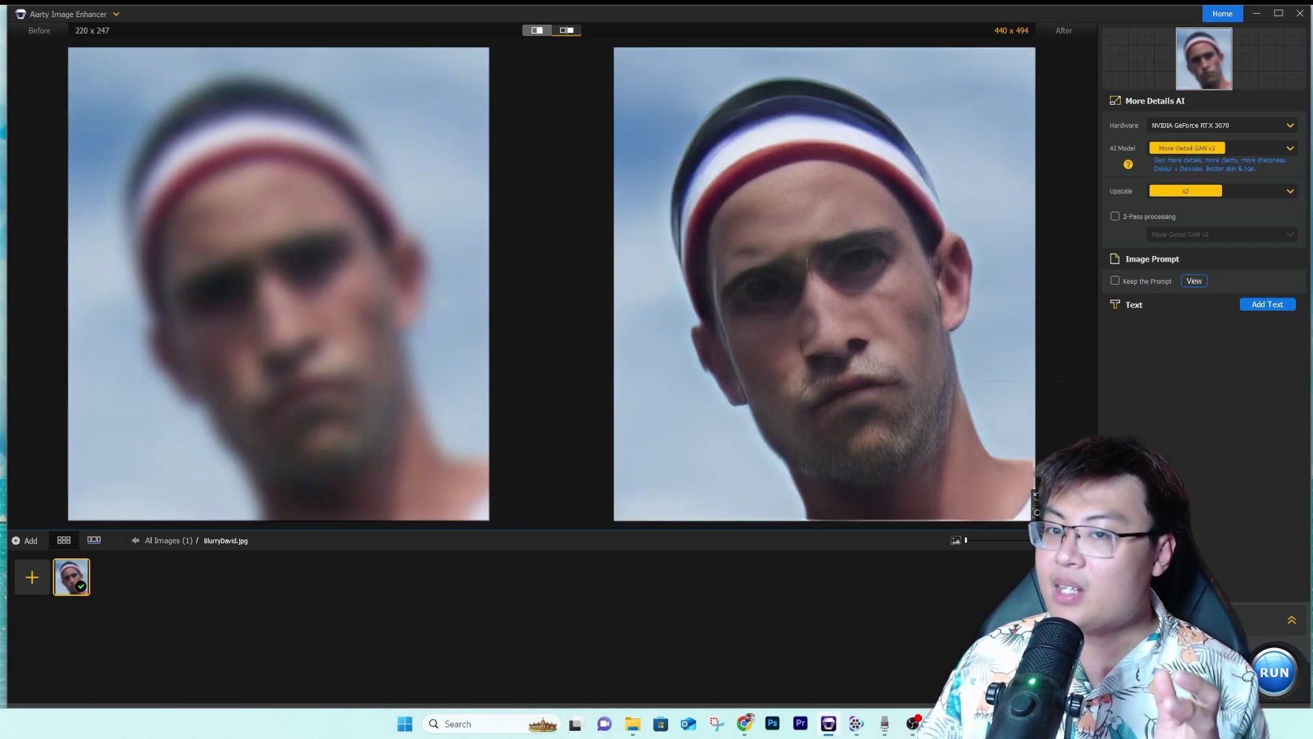
pyautogui.press('Delete')
# Clear the portrait from the list and load images.jpg, the noisy house photo.
pyautogui.click(761, 413)
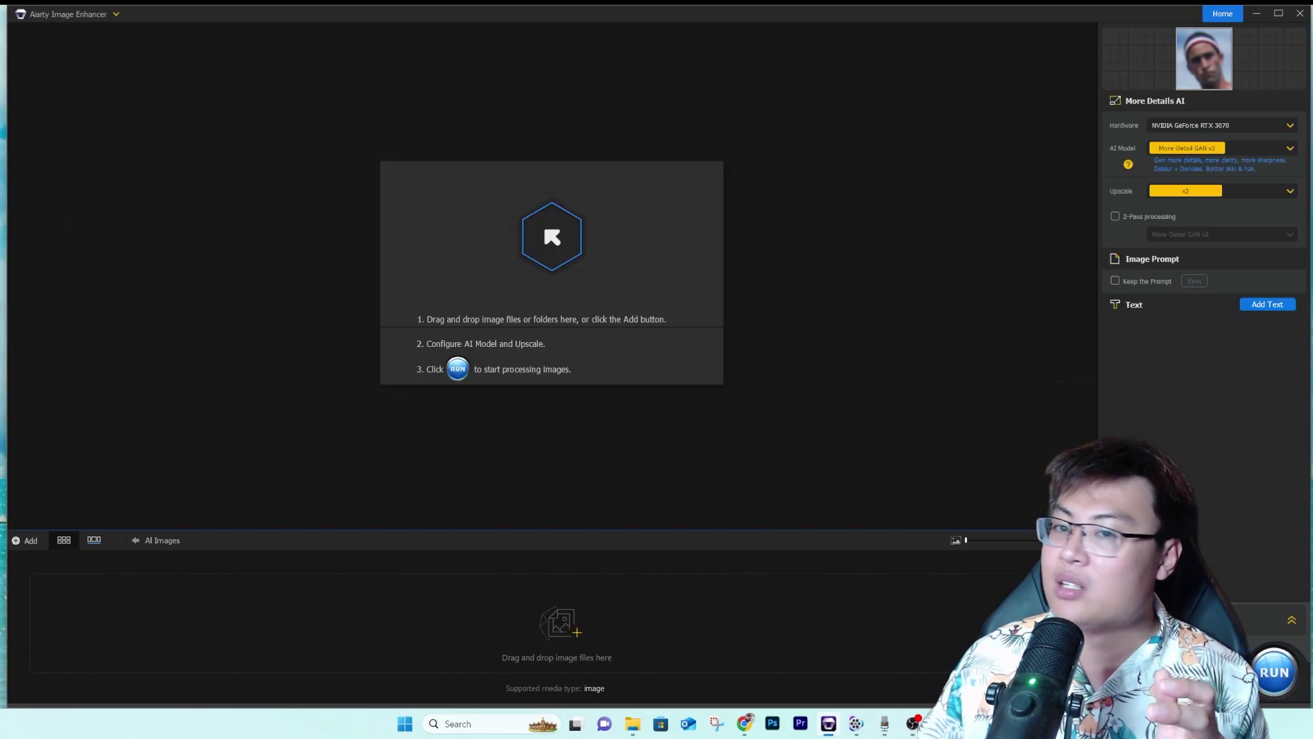
pyautogui.moveTo(571, 272); pyautogui.dragTo(575, 275)
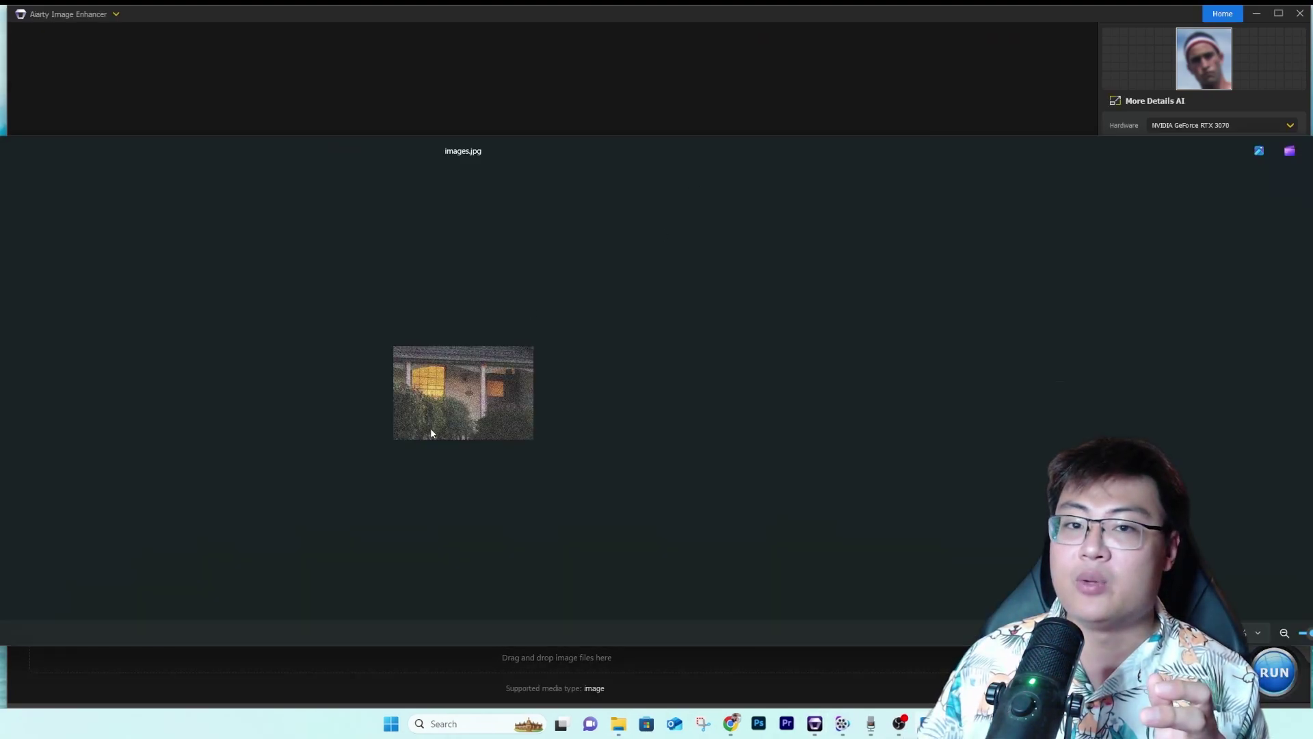
pyautogui.moveTo(431, 432); pyautogui.dragTo(438, 428)
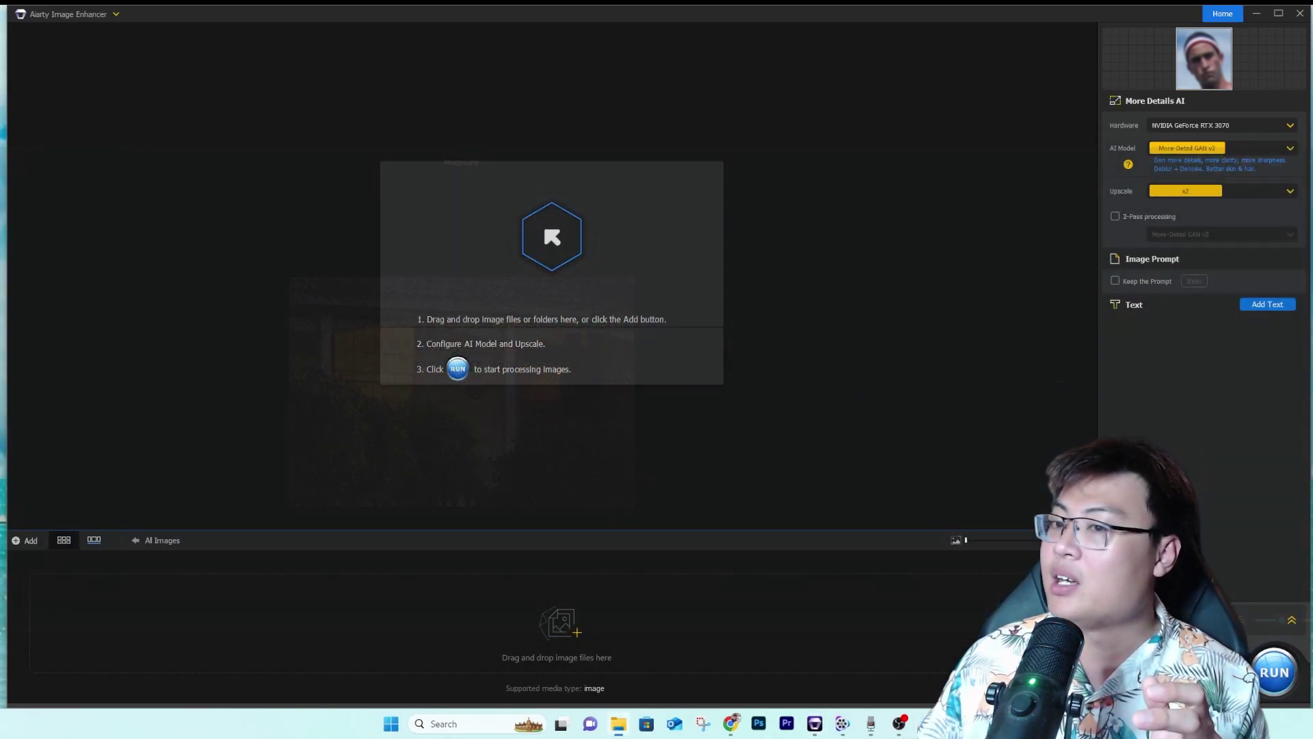
pyautogui.moveTo(1026, 273); pyautogui.dragTo(689, 378)
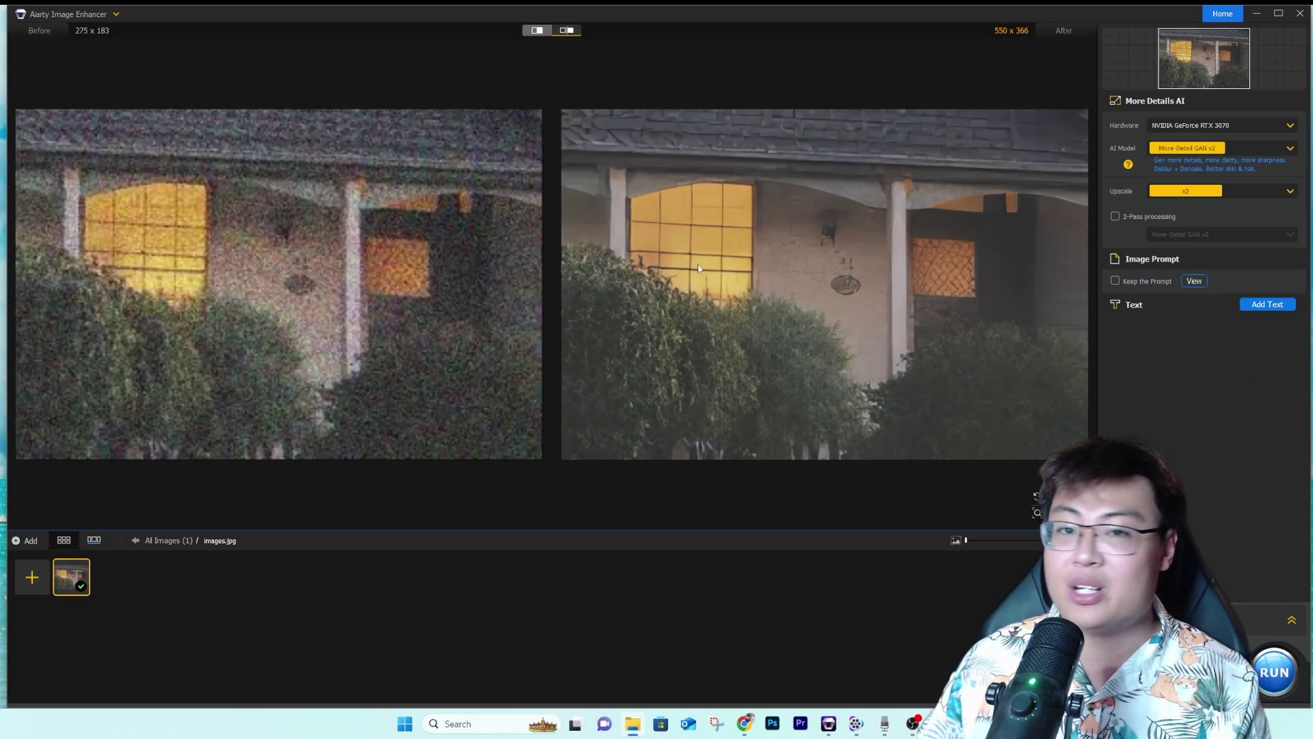
# Zoom the before/after panes to compare the 550 x 366 result, then request removing images.jpg.
pyautogui.scroll(1, 883, 301)
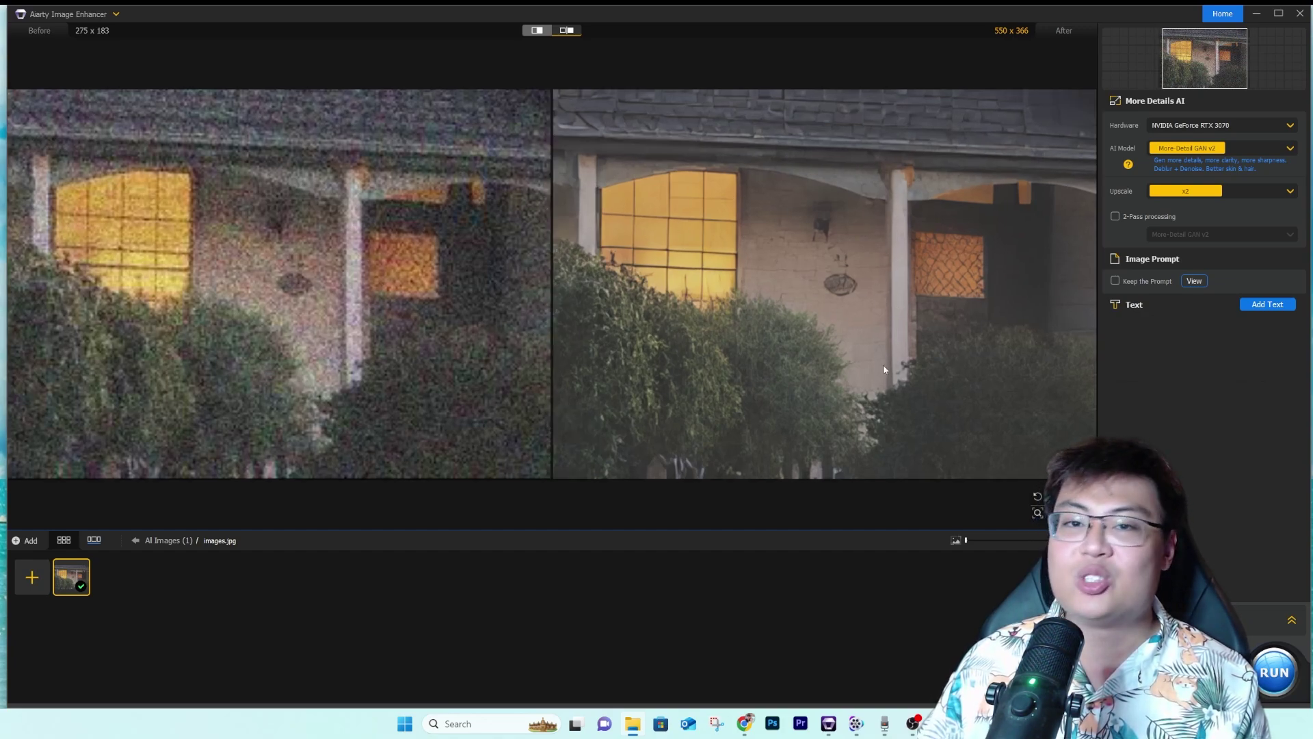
pyautogui.scroll(3, 860, 304)
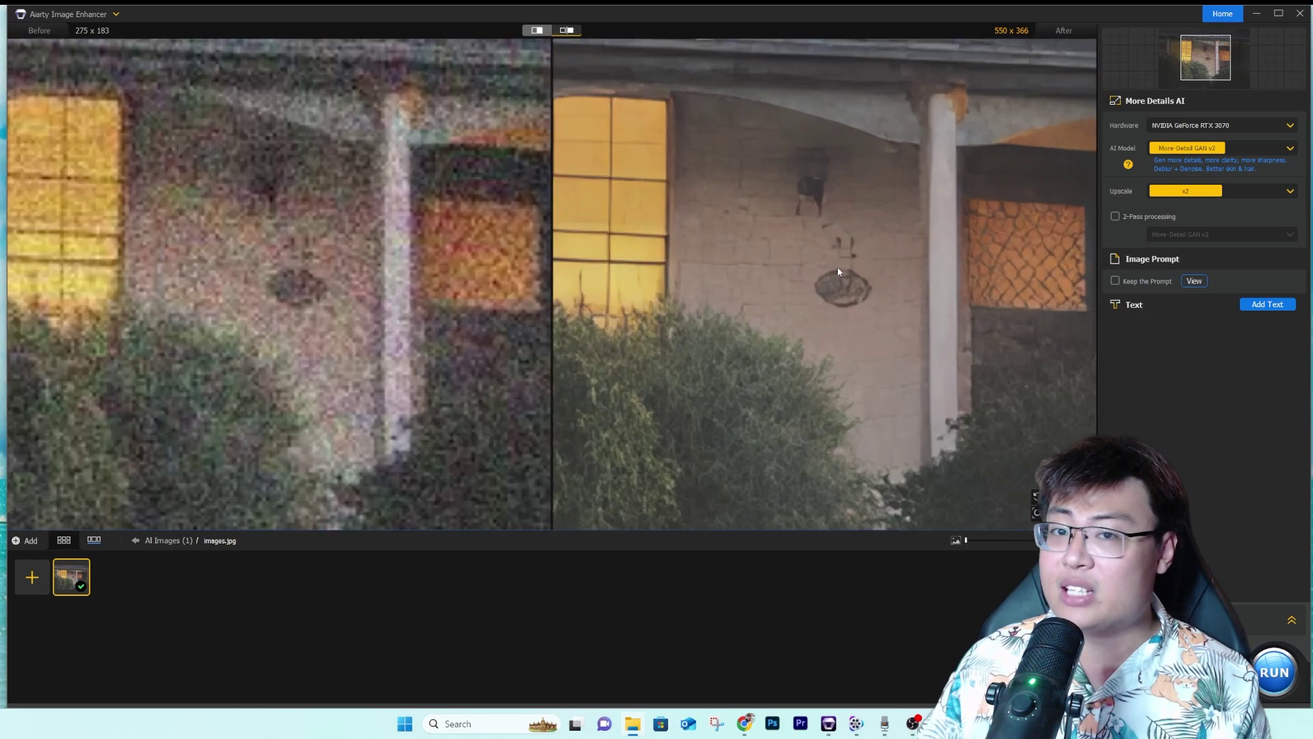
pyautogui.scroll(-4, 839, 256)
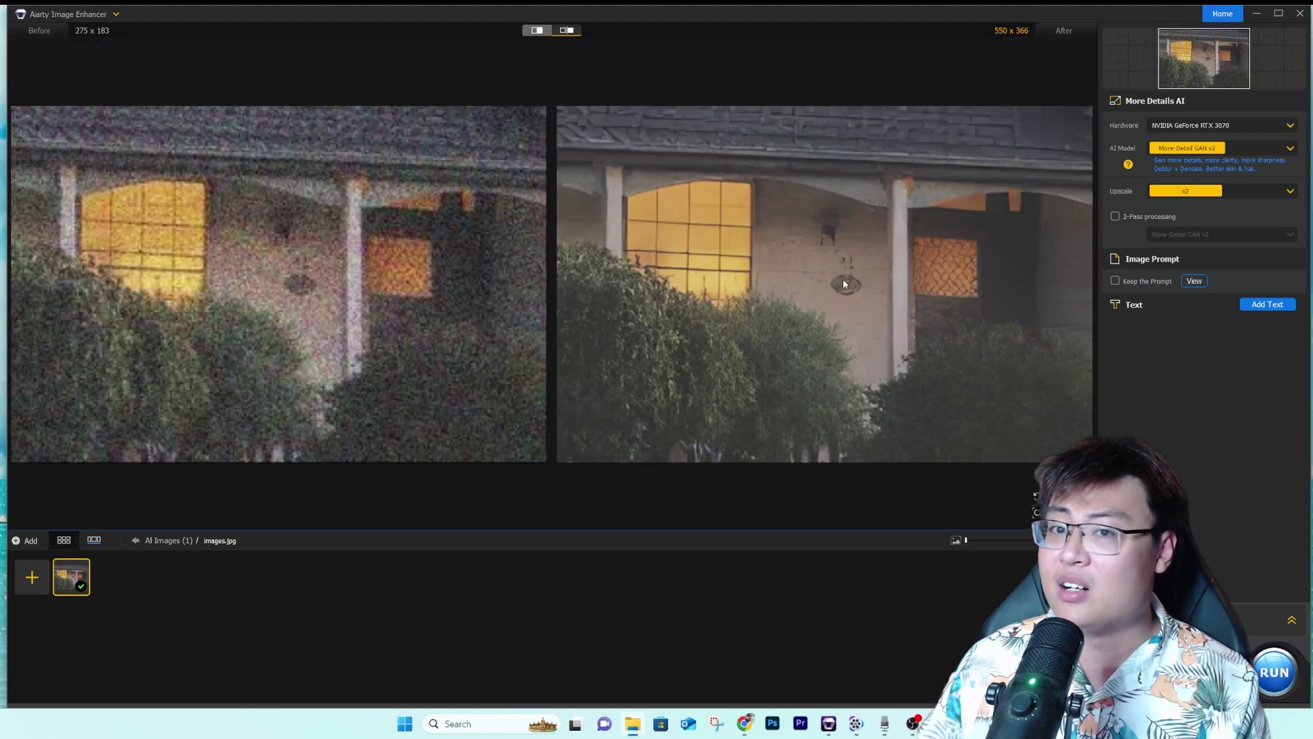
pyautogui.scroll(5, 836, 254)
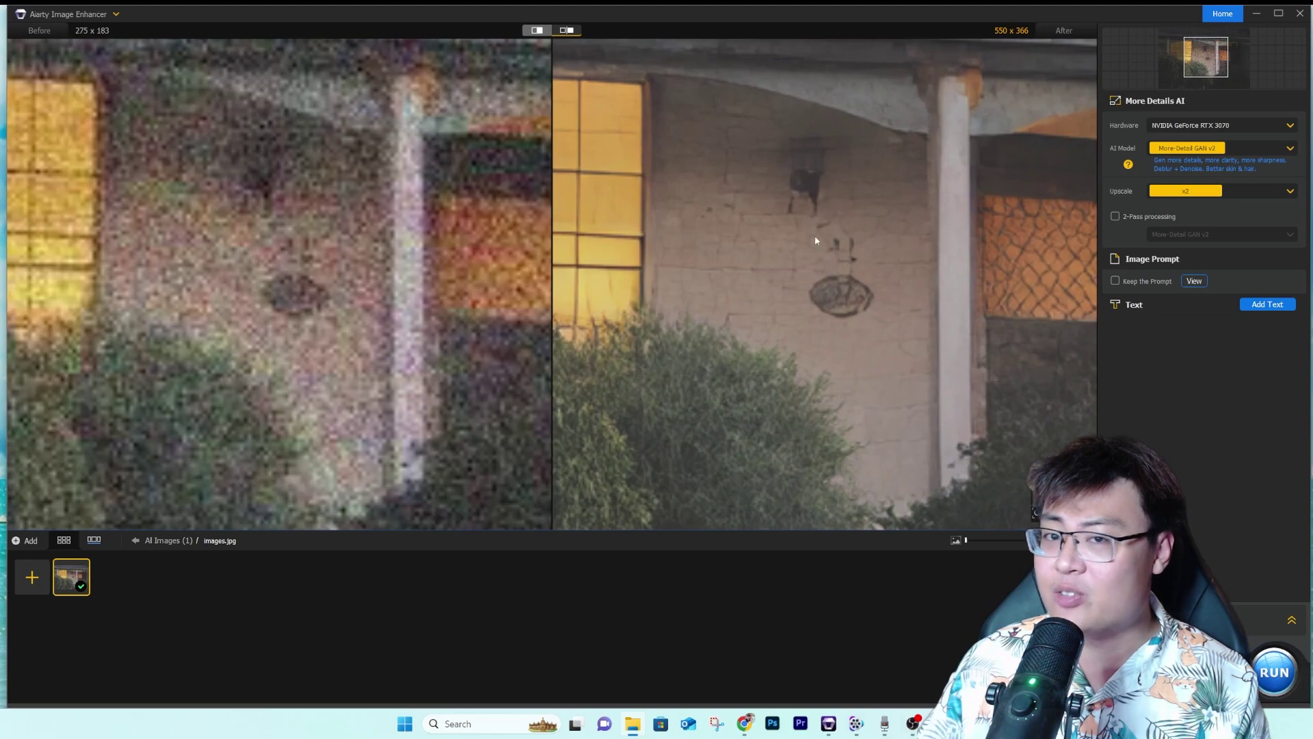
pyautogui.scroll(-4, 838, 228)
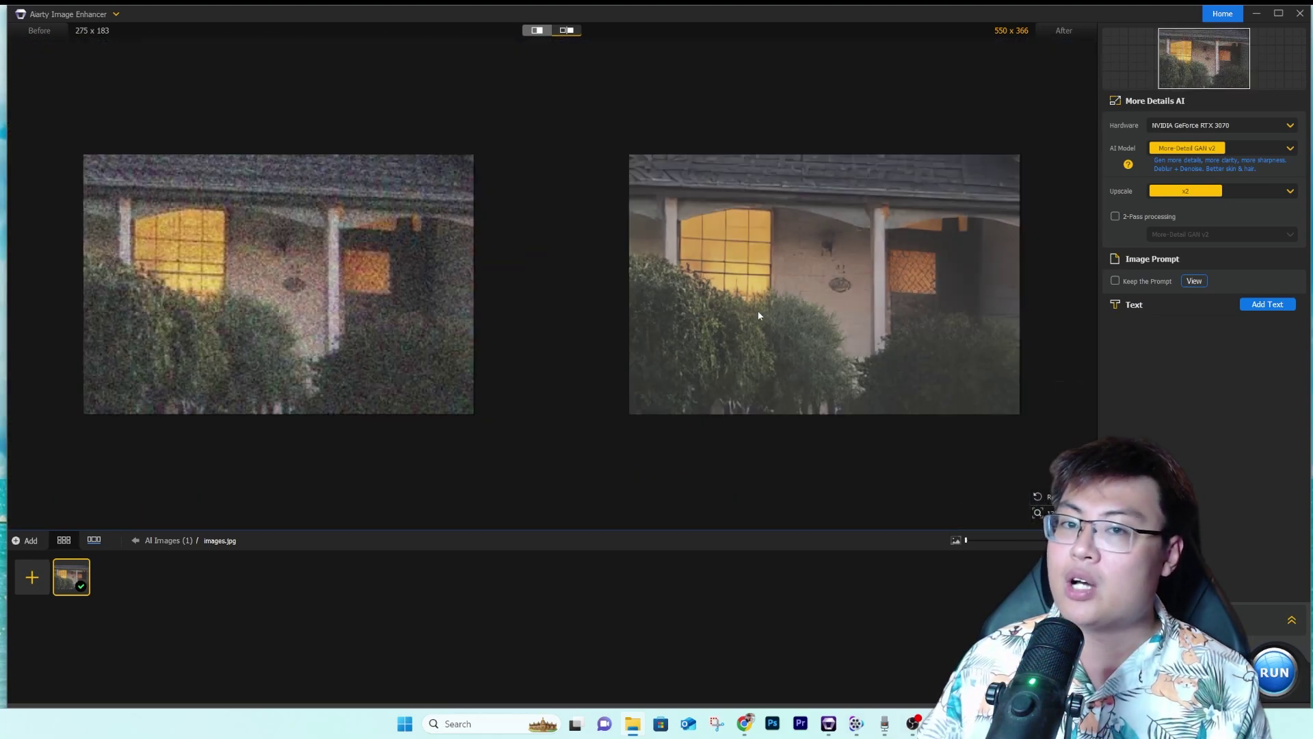
pyautogui.scroll(2, 756, 301)
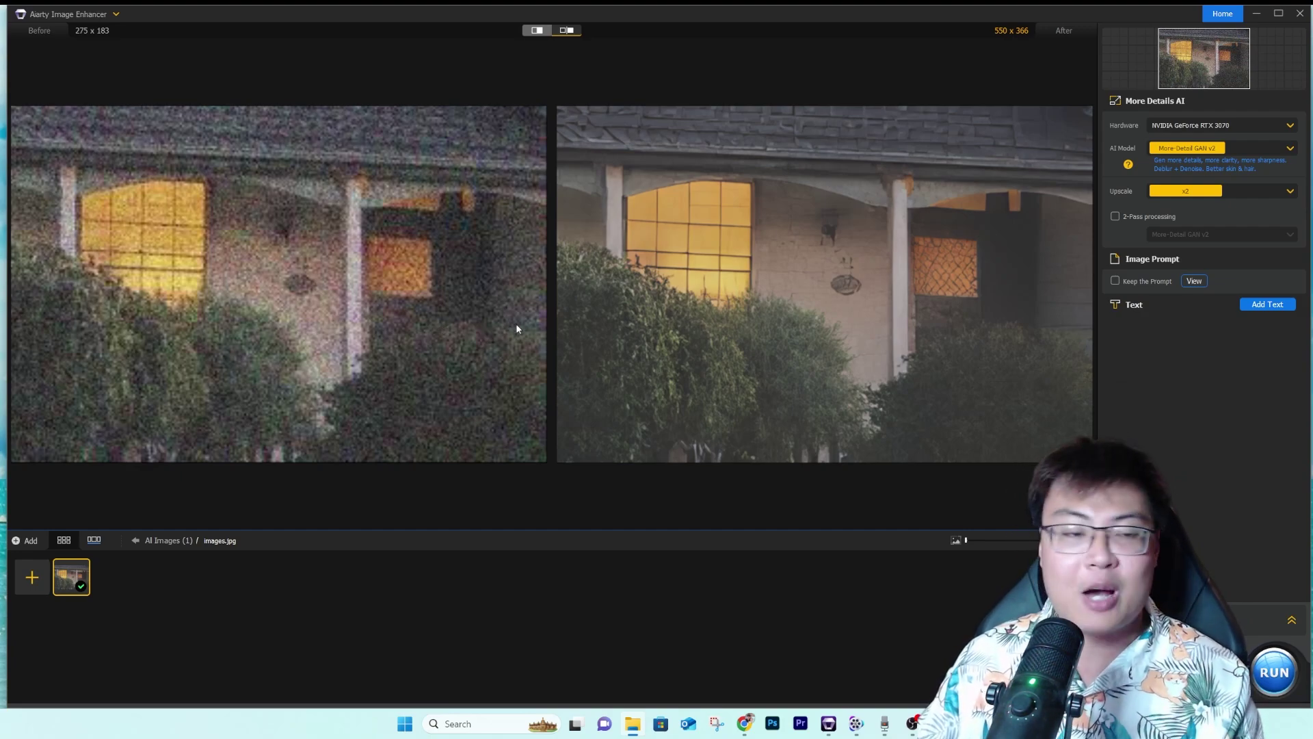
pyautogui.scroll(2, 731, 336)
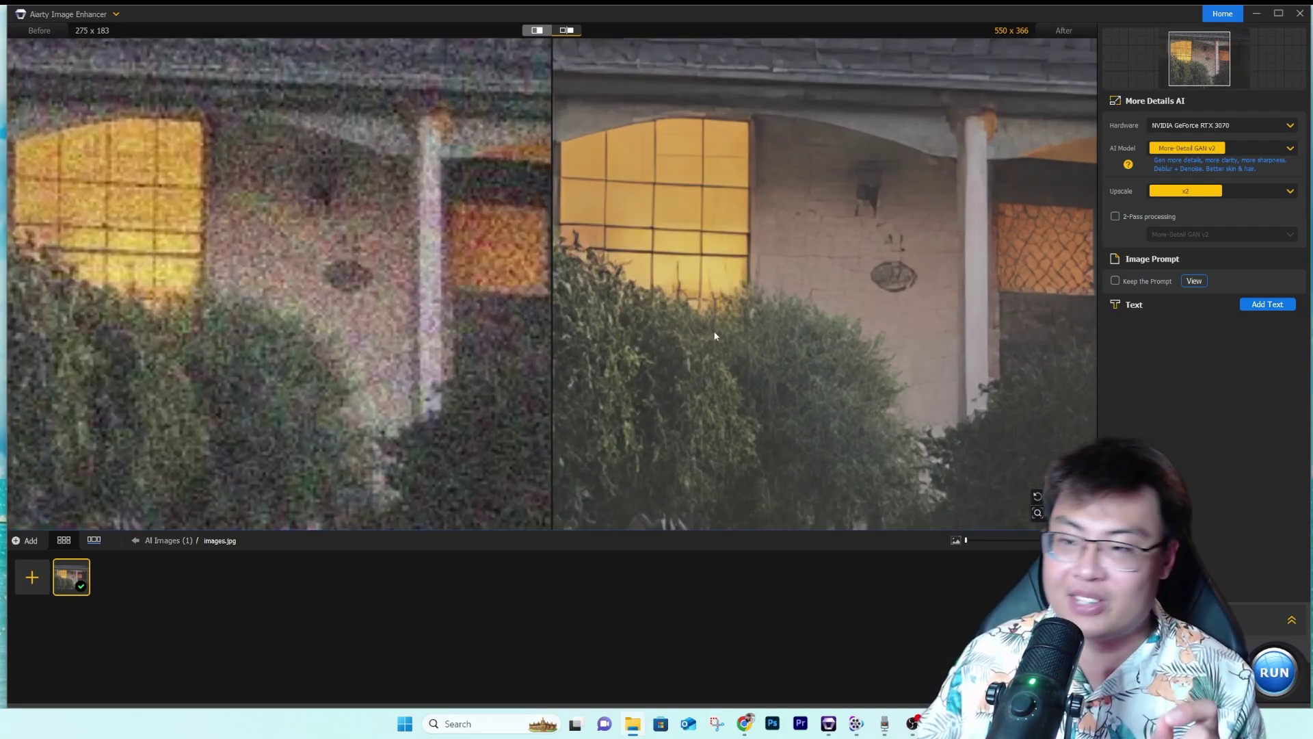
pyautogui.scroll(-2, 949, 294)
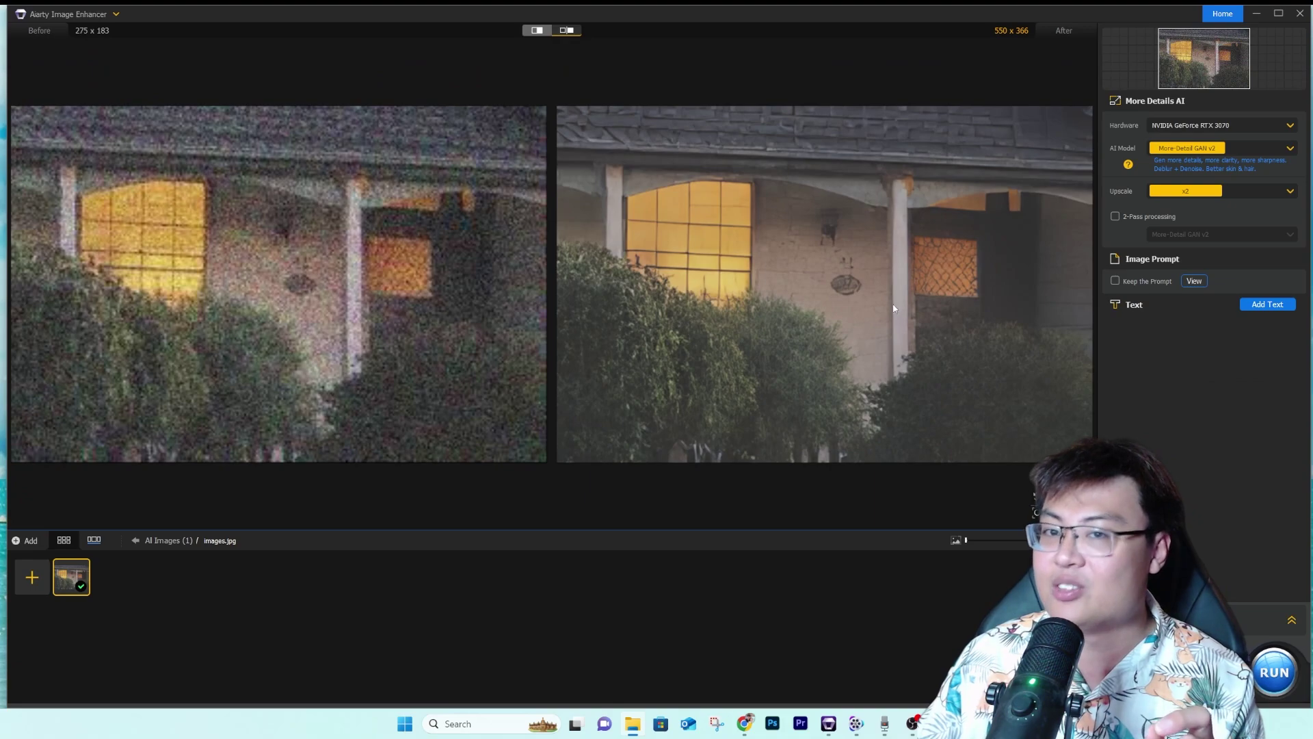
pyautogui.scroll(-2, 897, 297)
pyautogui.scroll(1, 858, 299)
pyautogui.scroll(1, 858, 299)
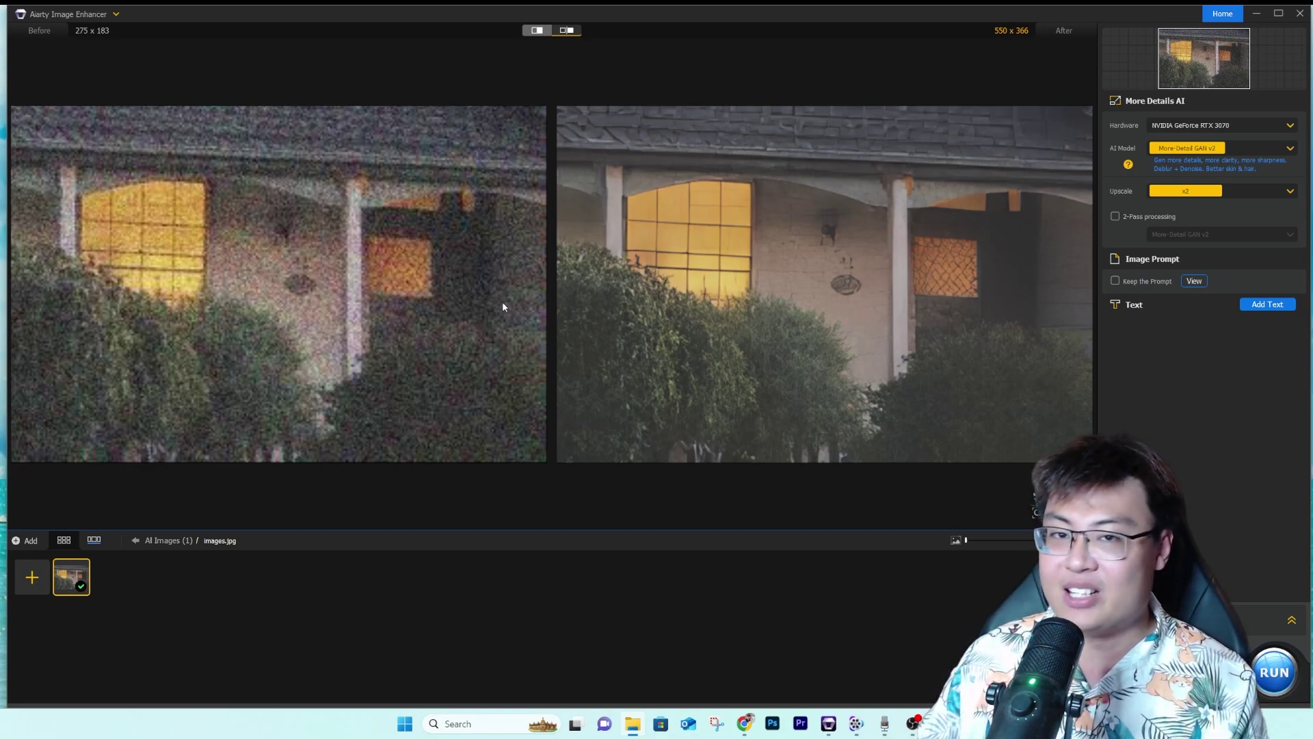
pyautogui.press('Delete')
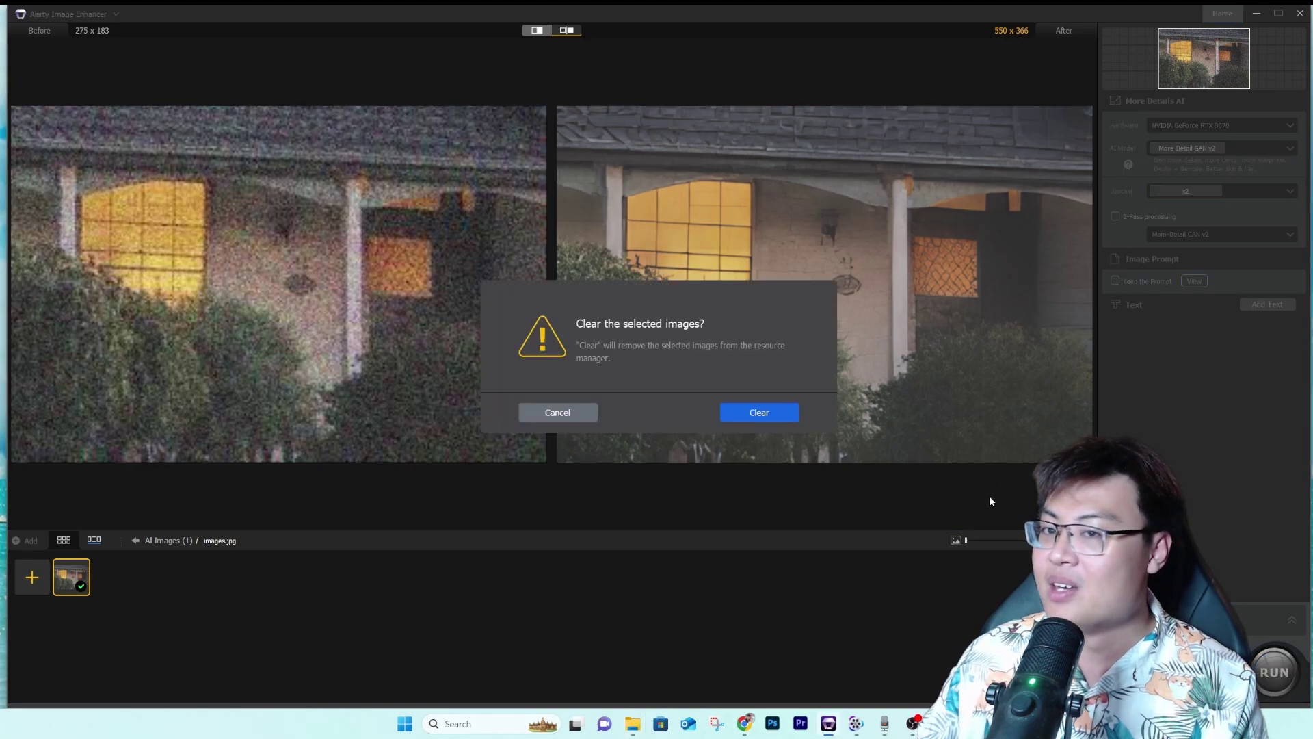
# Clear the house photo, load the mountain-lake landscape, and set the upscale to 8K.
pyautogui.click(770, 411)
pyautogui.moveTo(3, 308); pyautogui.dragTo(513, 260)
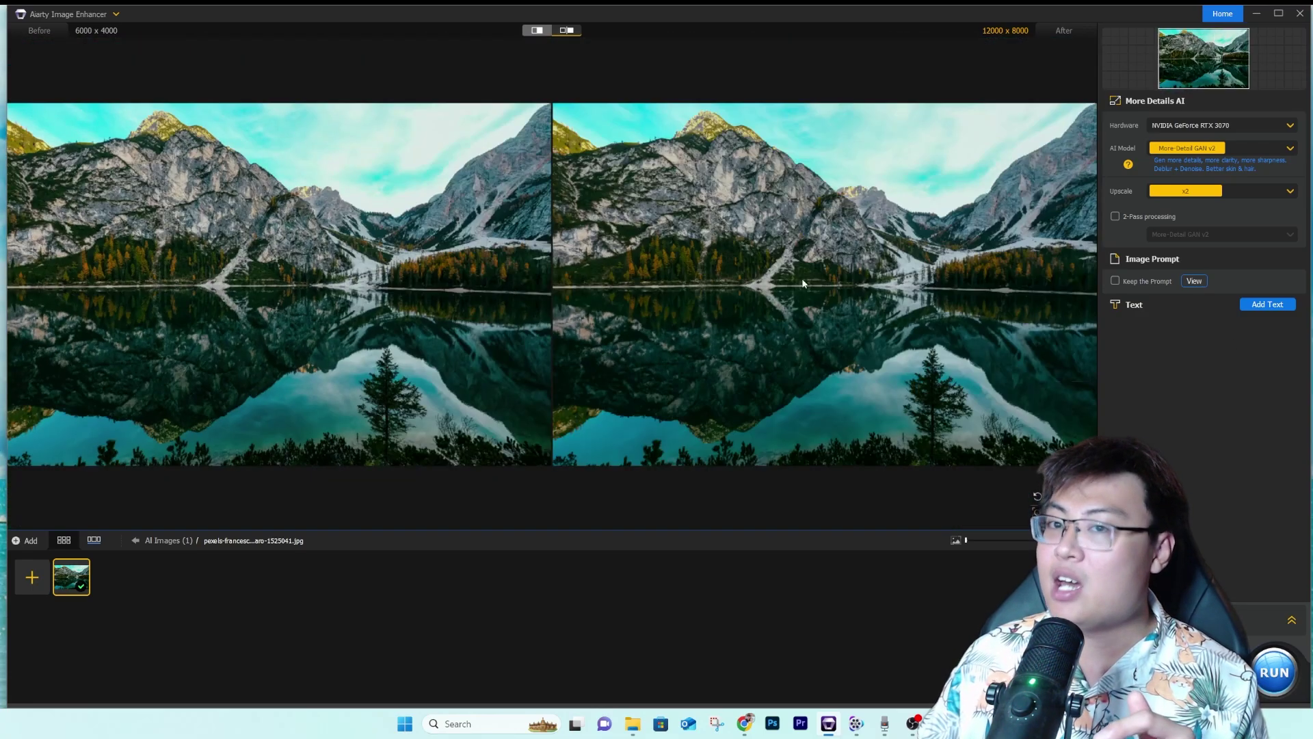
pyautogui.click(1290, 191)
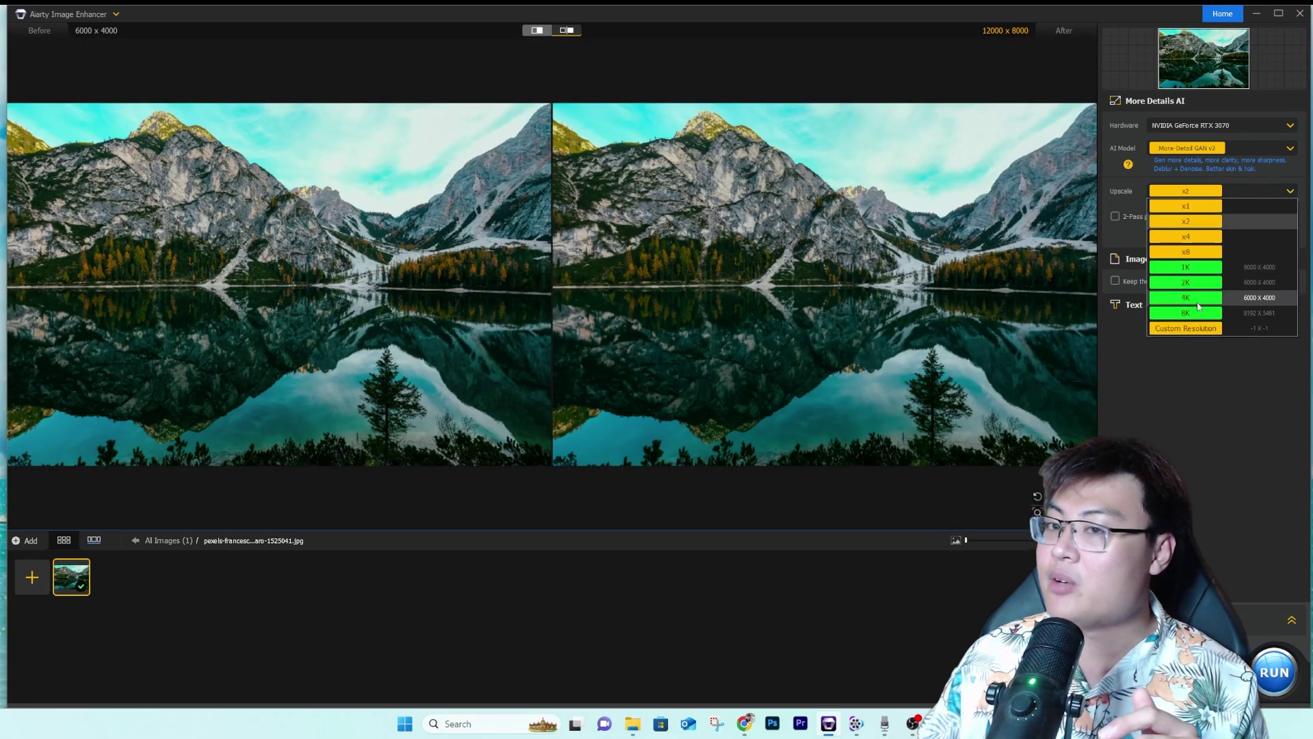
pyautogui.click(1186, 308)
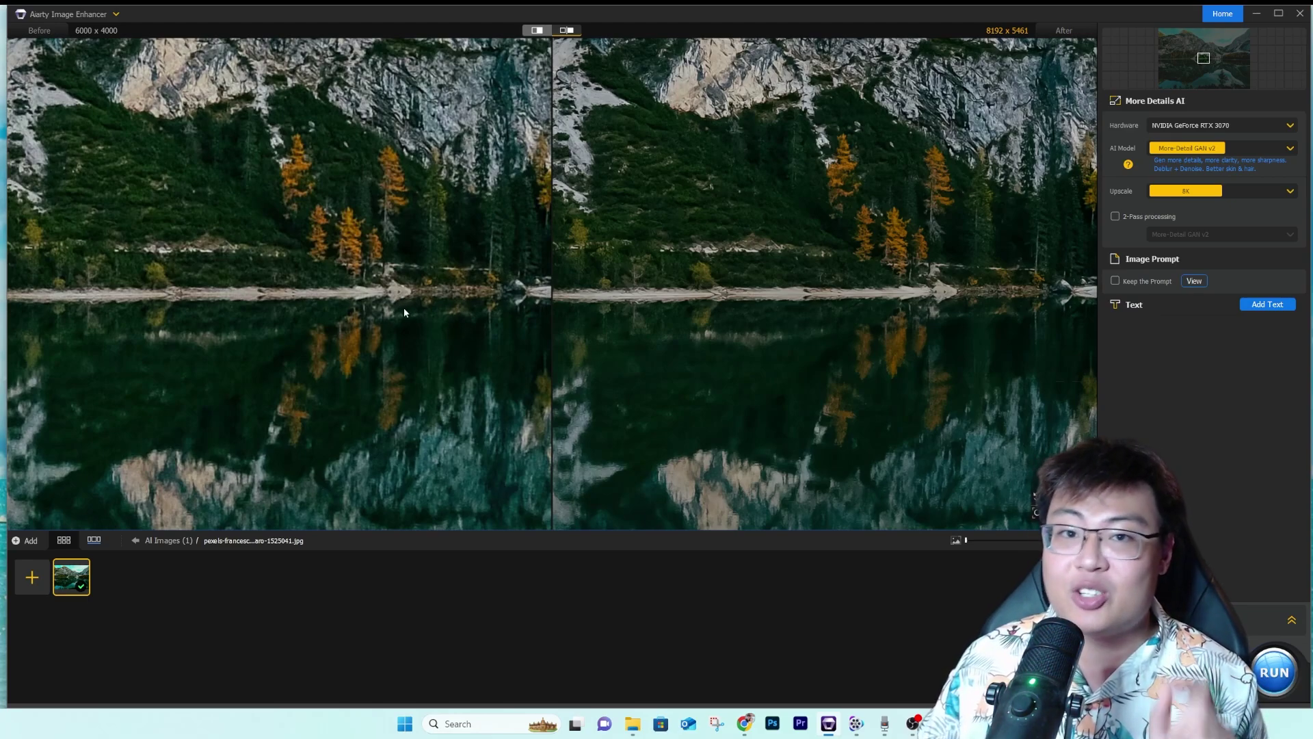
# Zoom and pan across the shoreline larches, snowy hillside and rocky slope in both panes.
pyautogui.scroll(3, 443, 314)
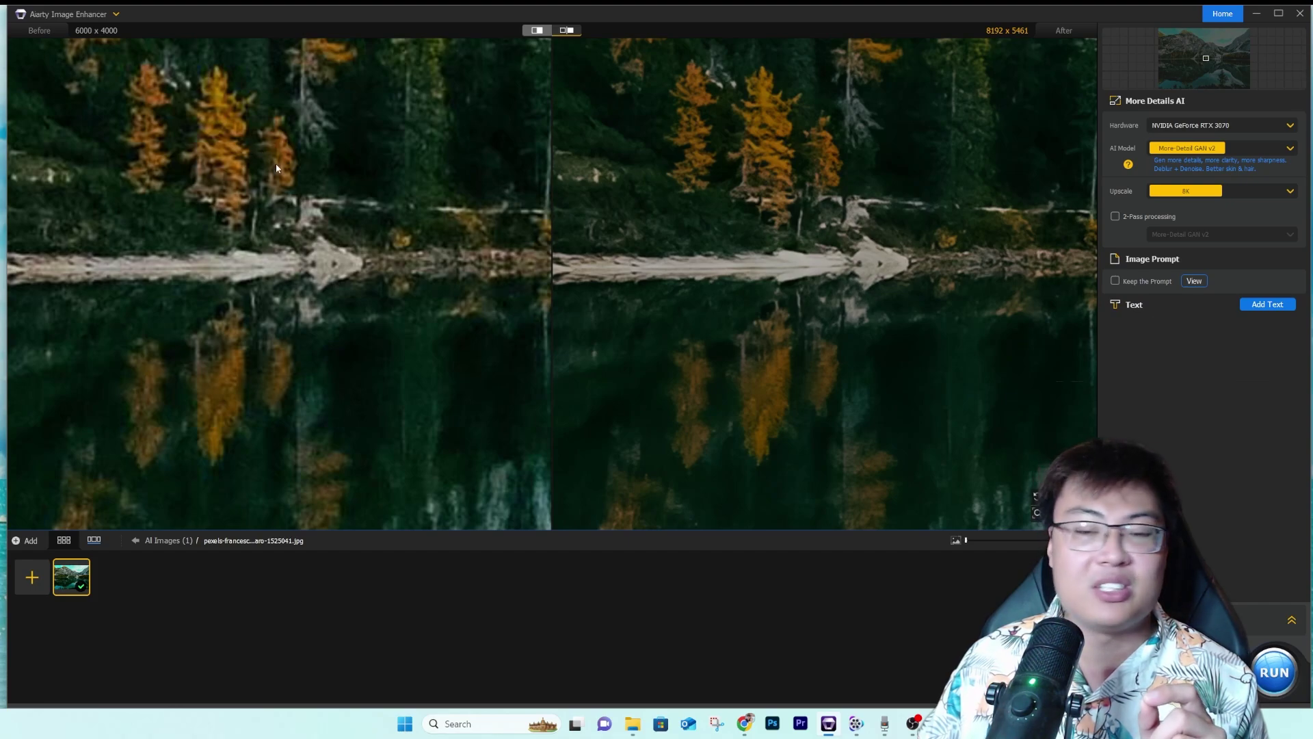
pyautogui.moveTo(276, 162); pyautogui.dragTo(382, 277)
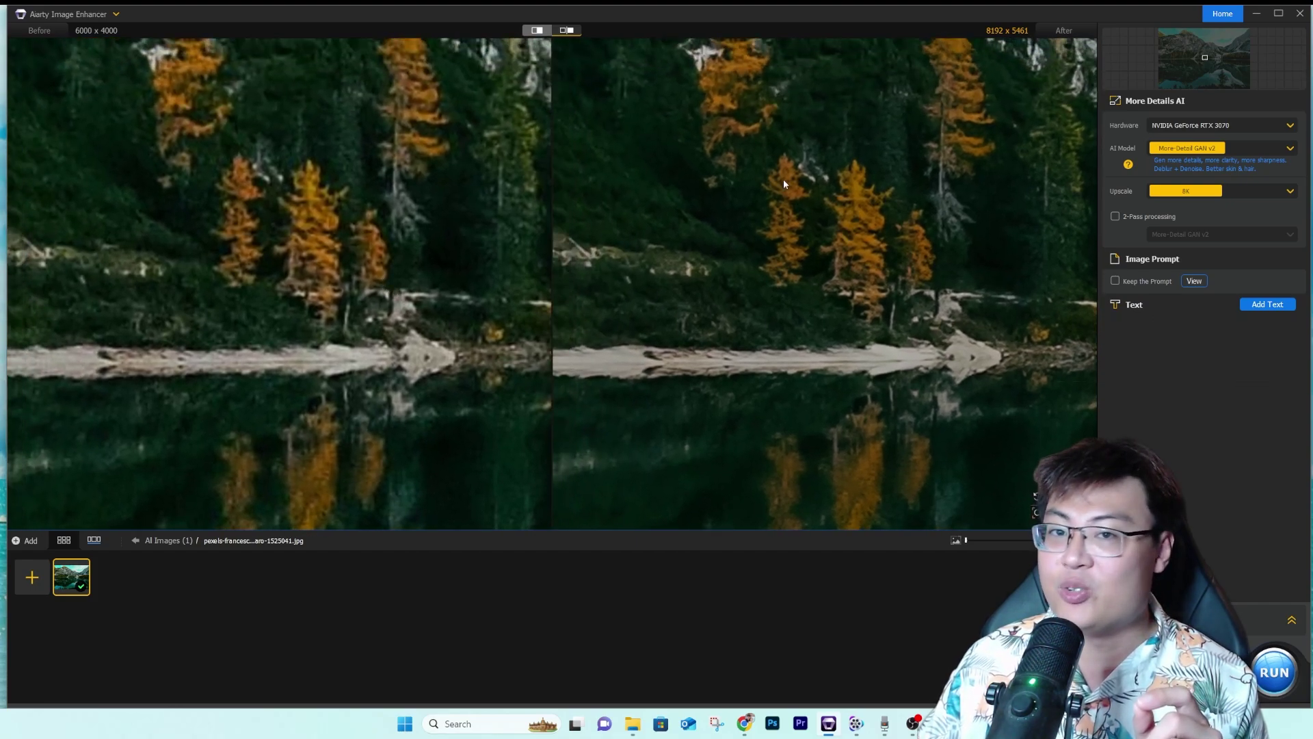
pyautogui.moveTo(915, 211); pyautogui.dragTo(741, 301)
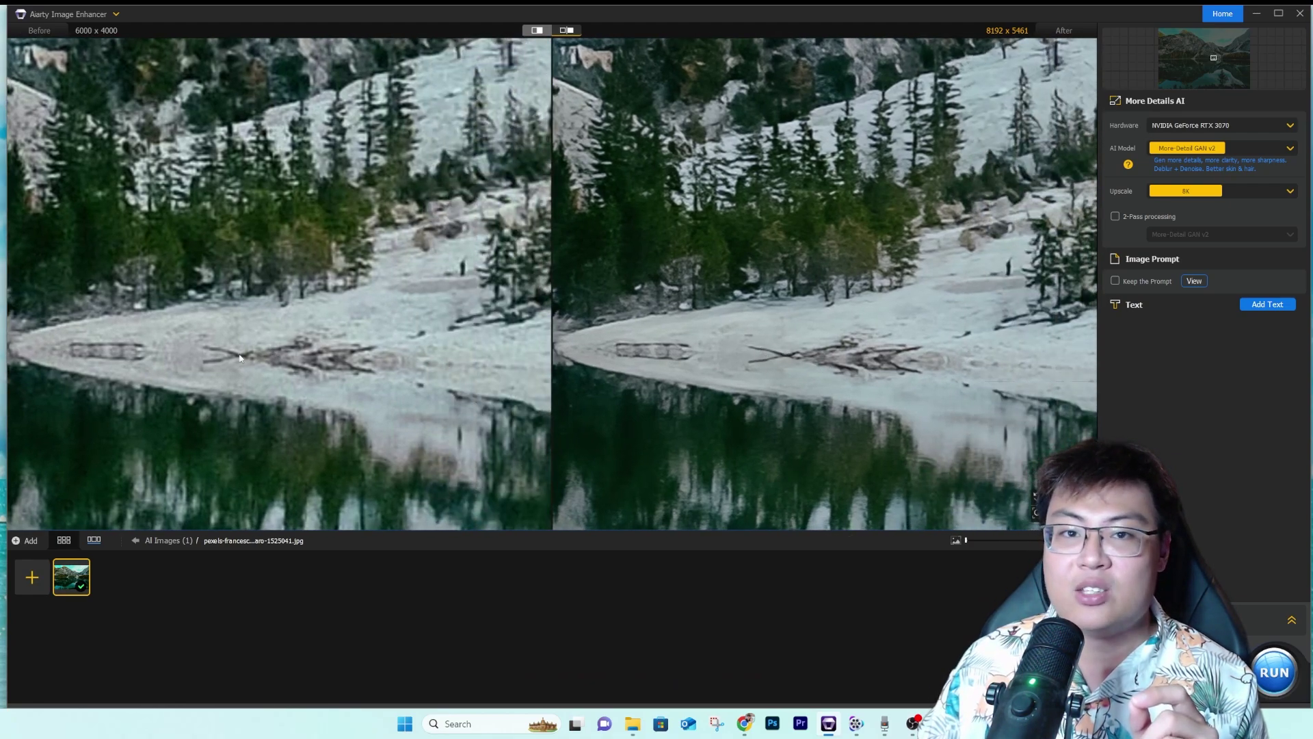
pyautogui.moveTo(279, 180); pyautogui.dragTo(445, 327)
pyautogui.scroll(-6, 408, 294)
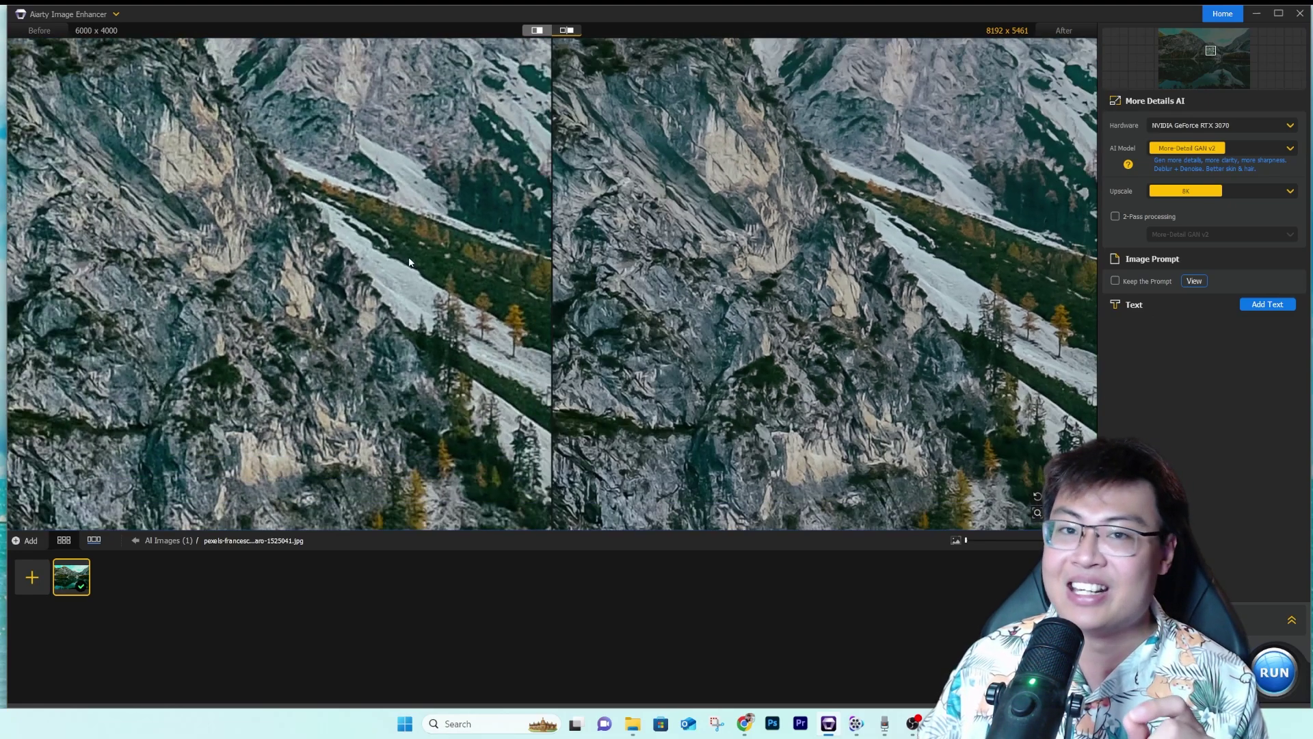
pyautogui.scroll(-2, 415, 272)
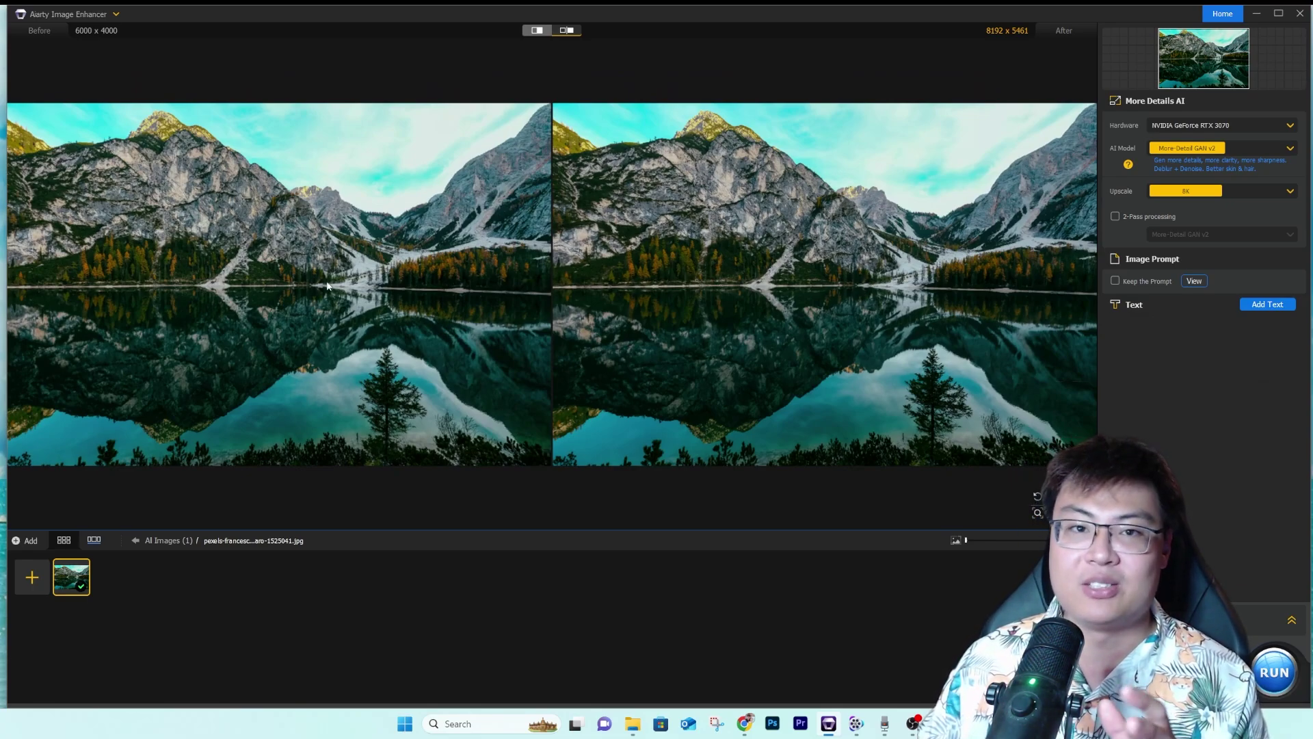
pyautogui.scroll(4, 290, 273)
pyautogui.scroll(-5, 262, 275)
pyautogui.scroll(5, 263, 275)
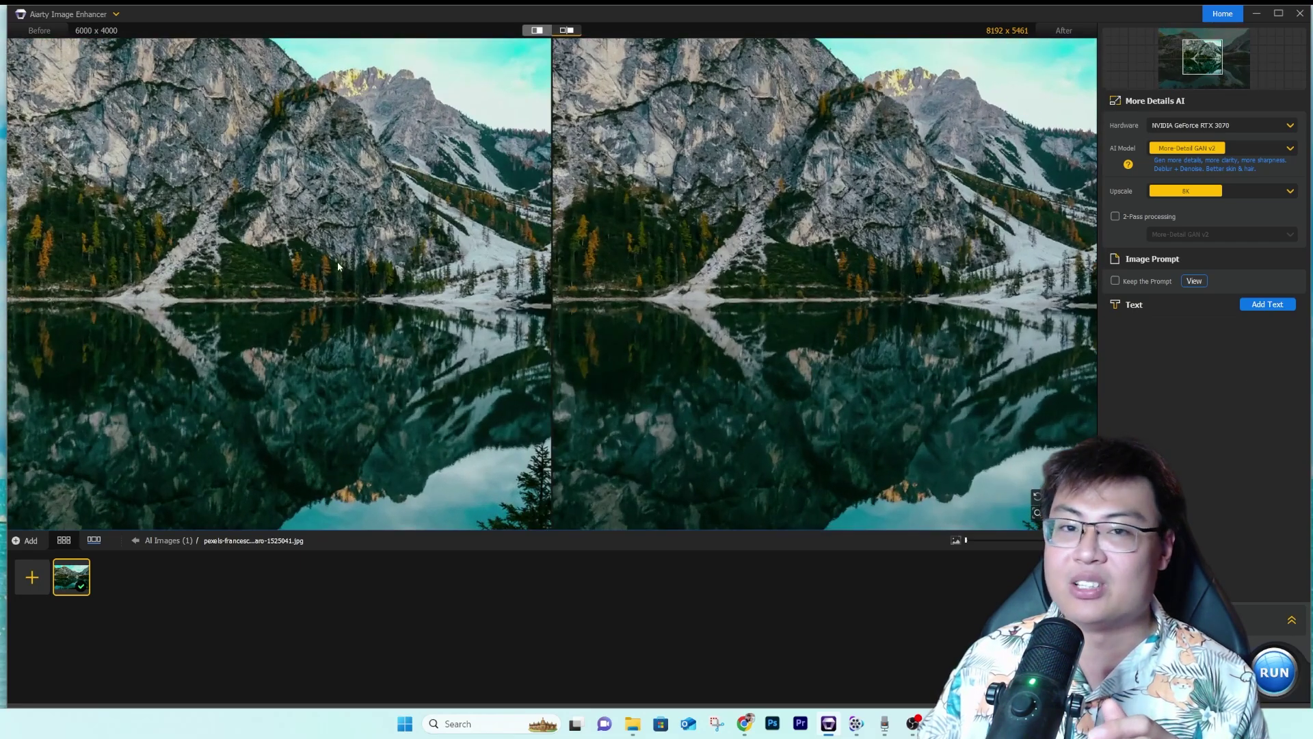
pyautogui.scroll(-5, 300, 316)
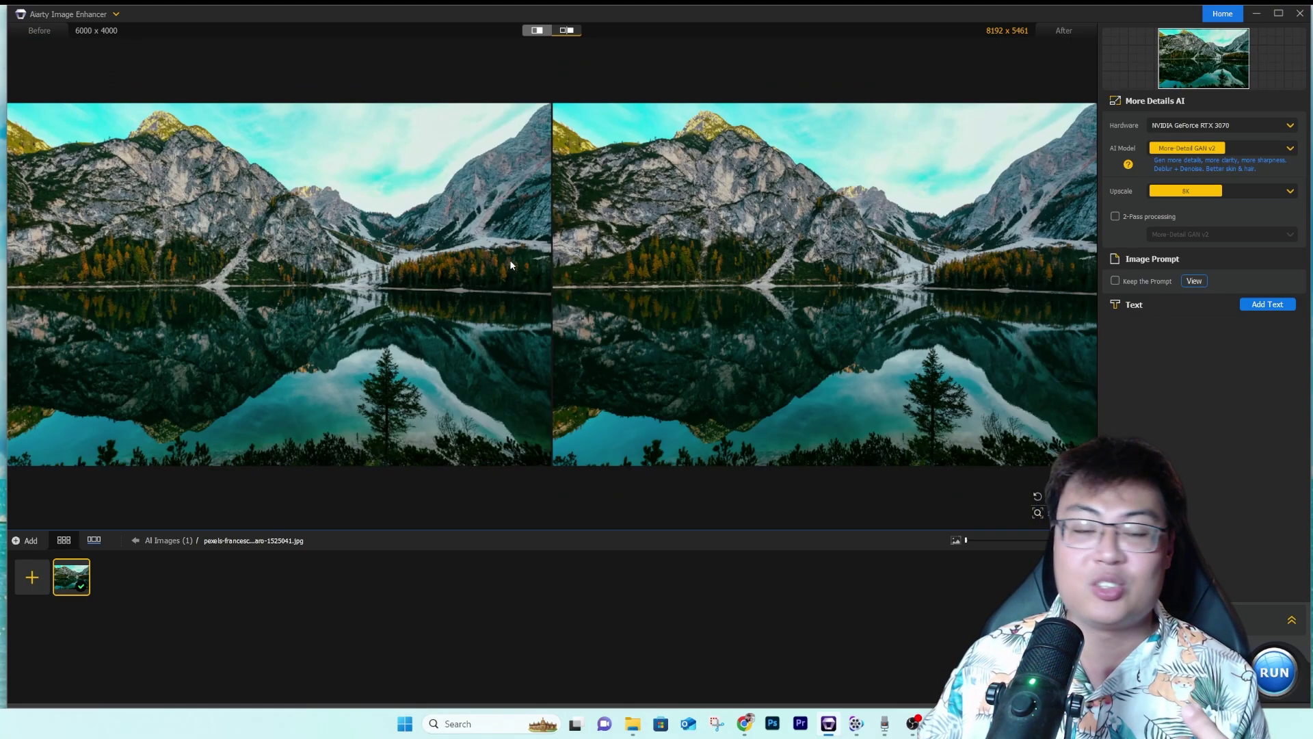
pyautogui.scroll(5, 489, 286)
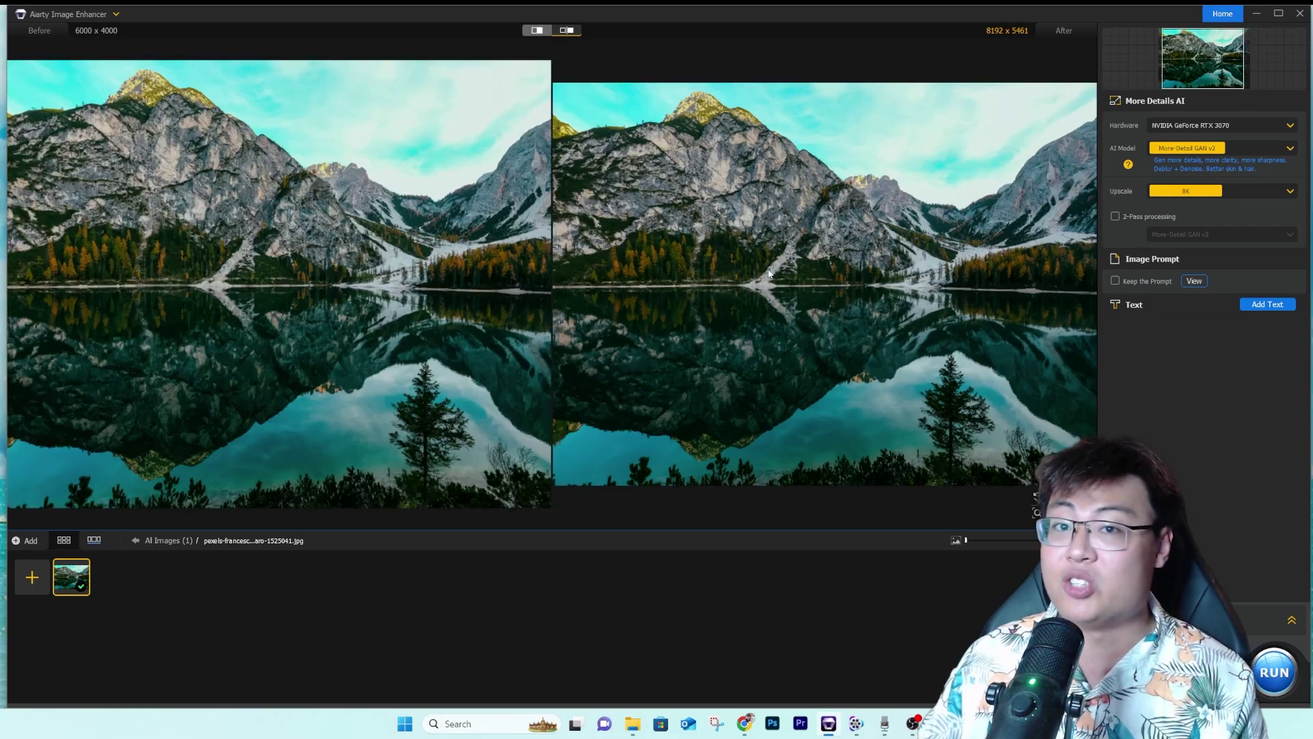
pyautogui.scroll(-2, 704, 287)
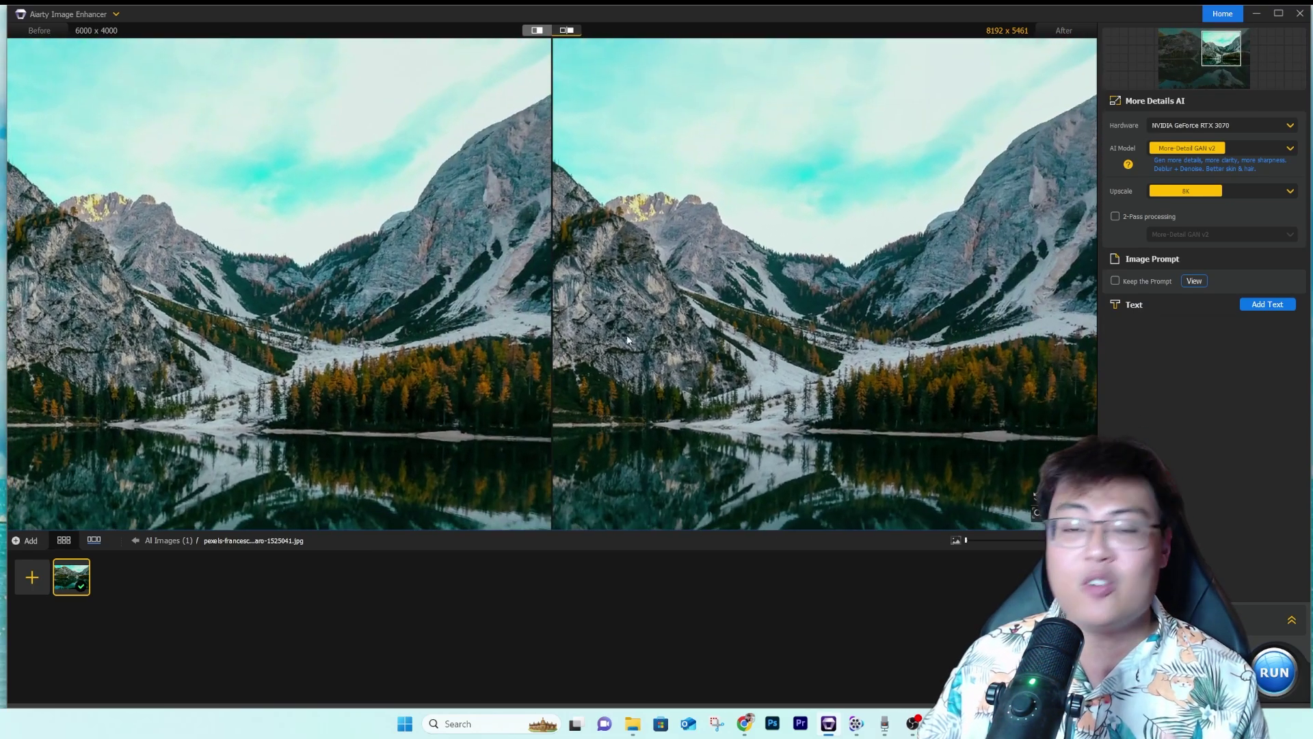
pyautogui.scroll(2, 752, 311)
pyautogui.scroll(-5, 494, 304)
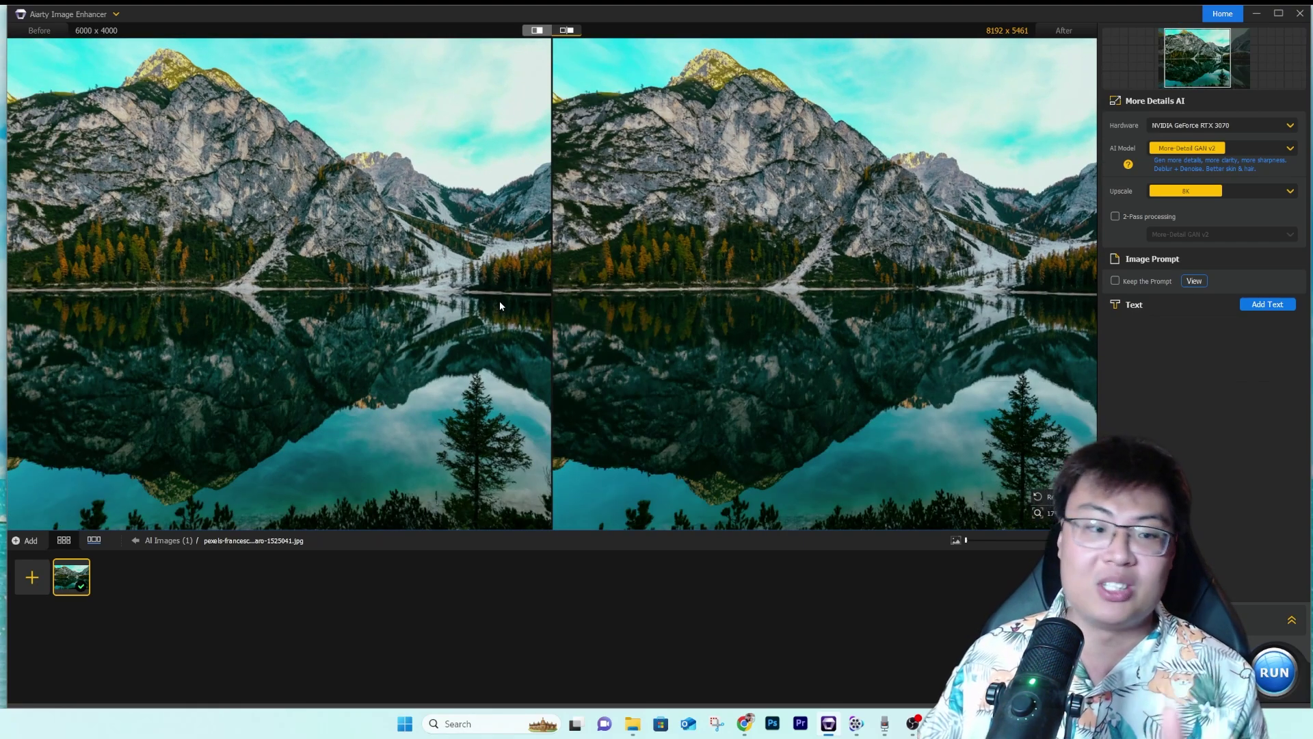
pyautogui.scroll(-1, 502, 308)
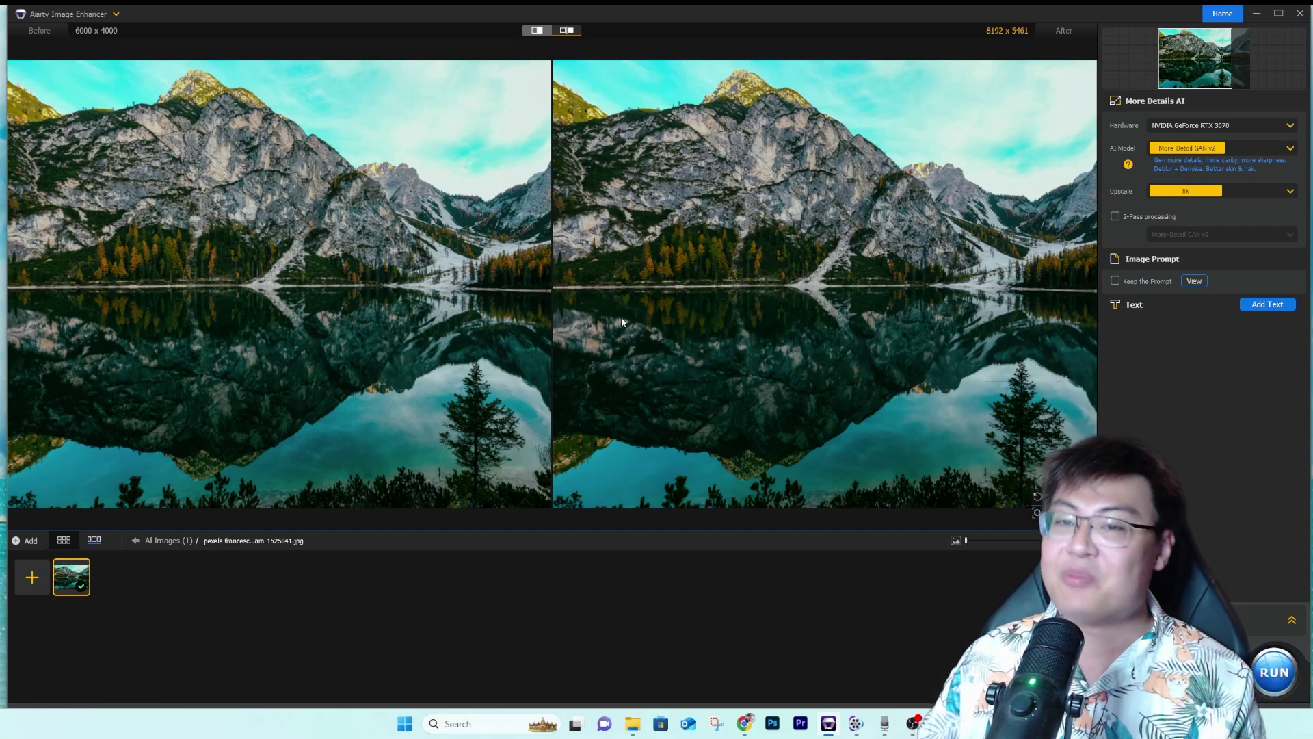
# Exit Aiarty Image Enhancer without processing and bring up VideoProc Converter AI.
pyautogui.click(1300, 13)
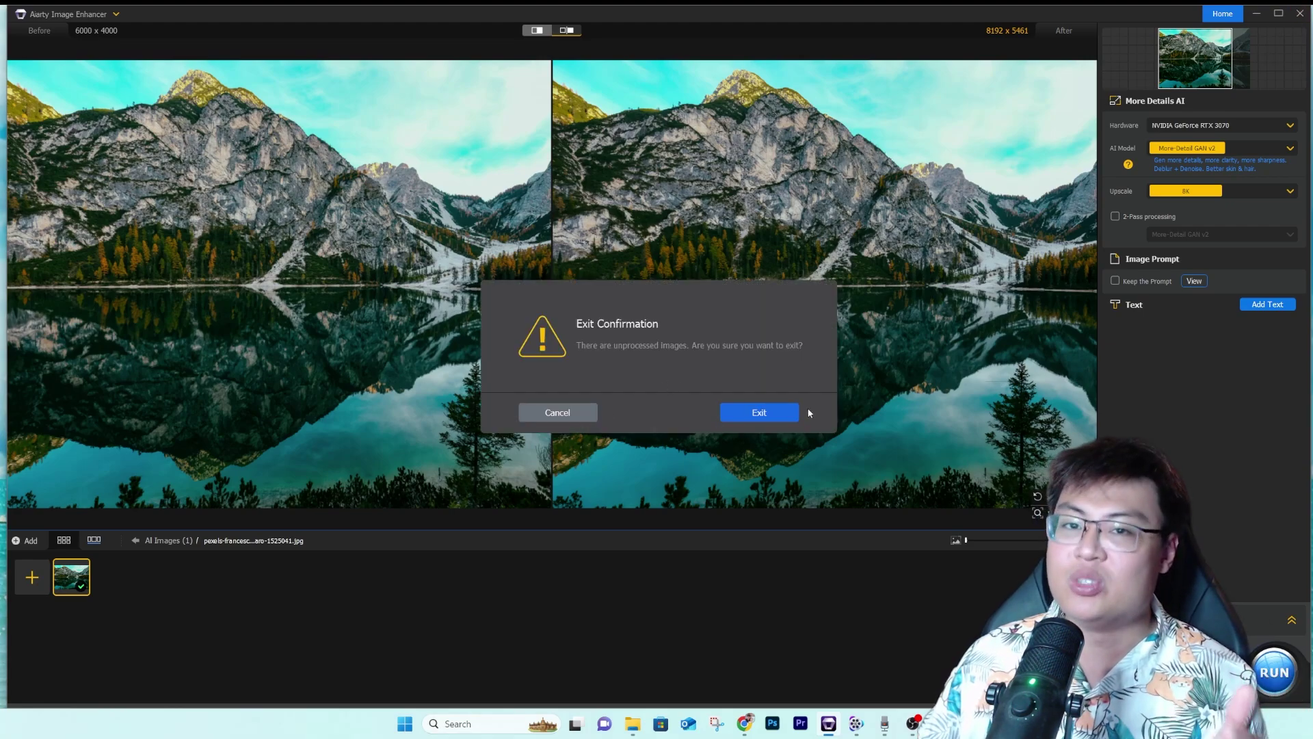
pyautogui.click(759, 412)
pyautogui.click(842, 723)
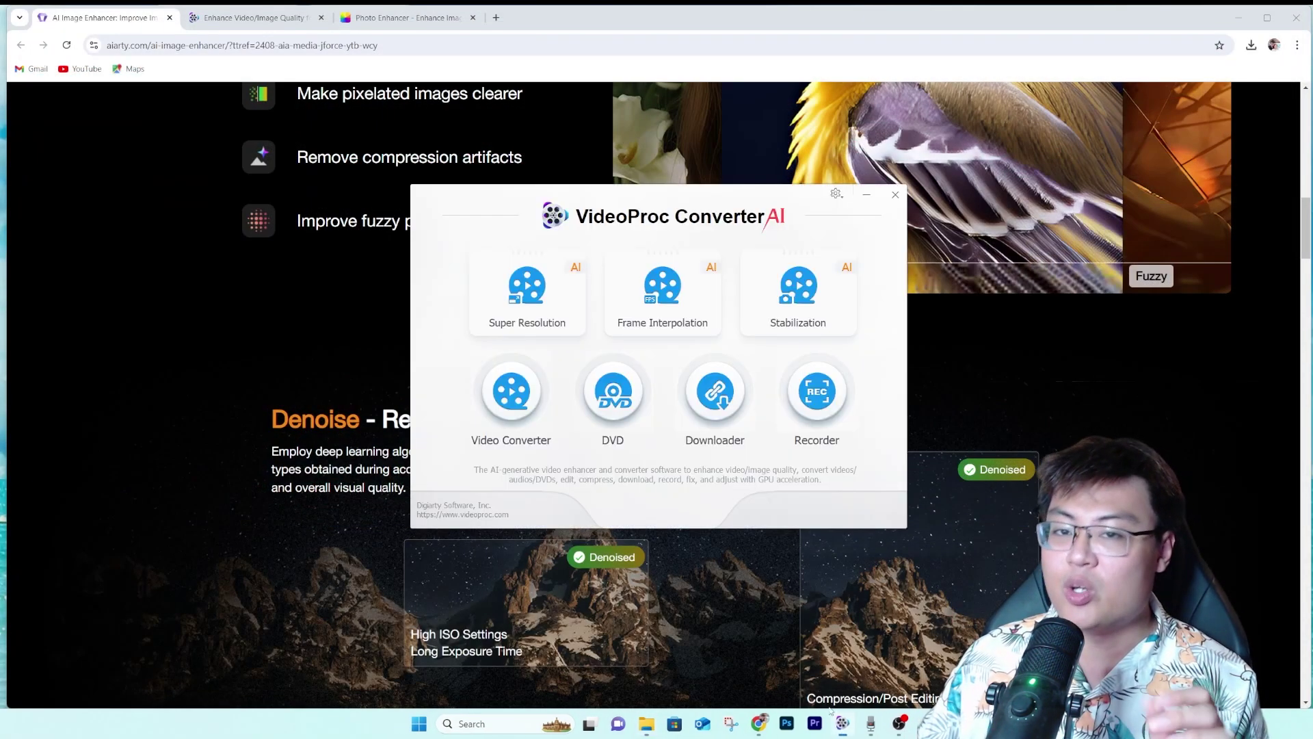